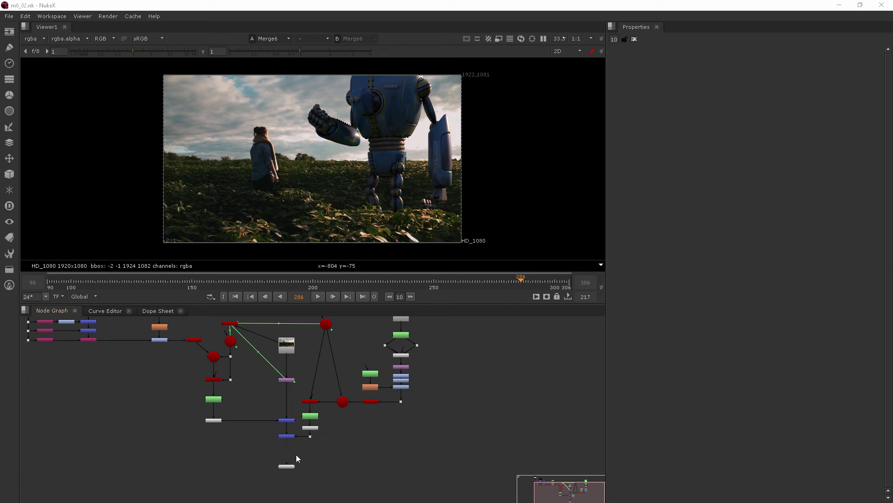
Step: Zoom and pan the Node Graph in close on Merge6 and Viewer1
scroll(296, 455, "up", 5)
middle_click_drag(294, 456, 305, 444)
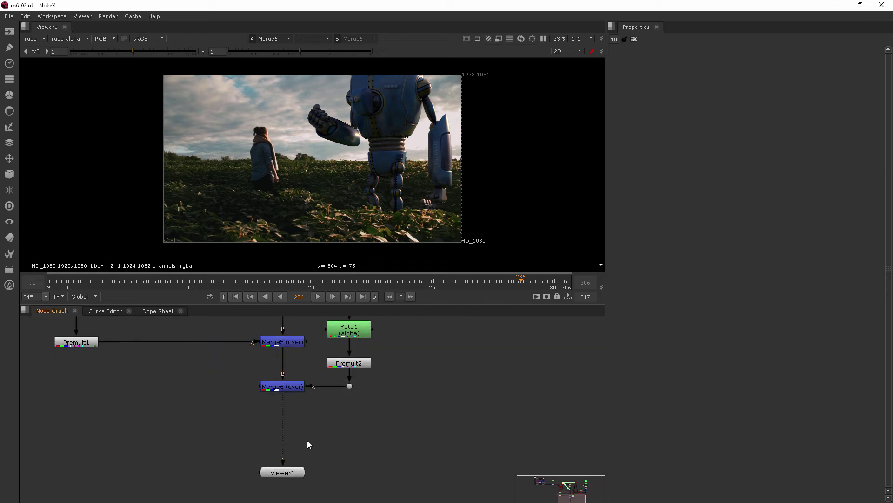
scroll(306, 440, "up", 2)
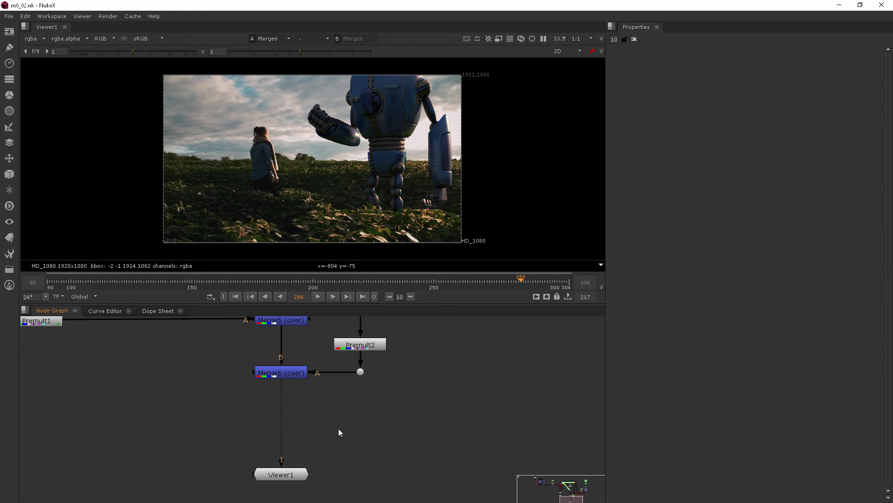
Step: Create a Text node and insert Text1 into the pipe between Merge6 and Viewer1
key("Tab")
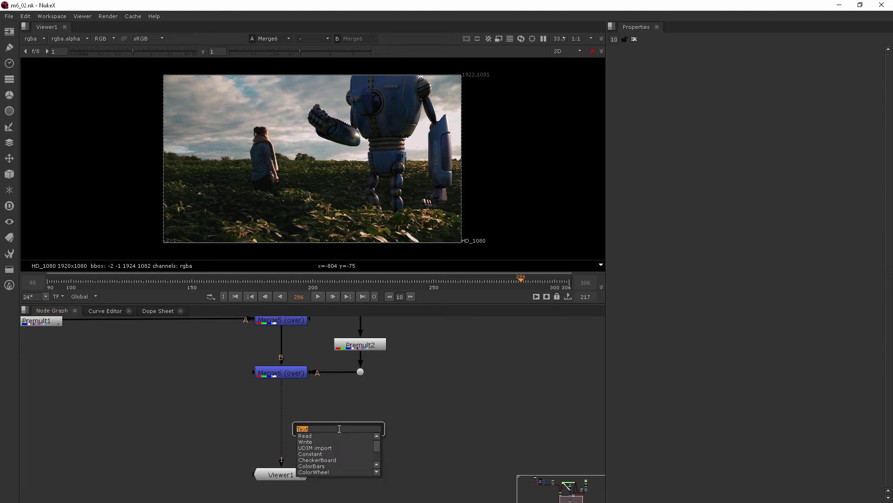
type("text")
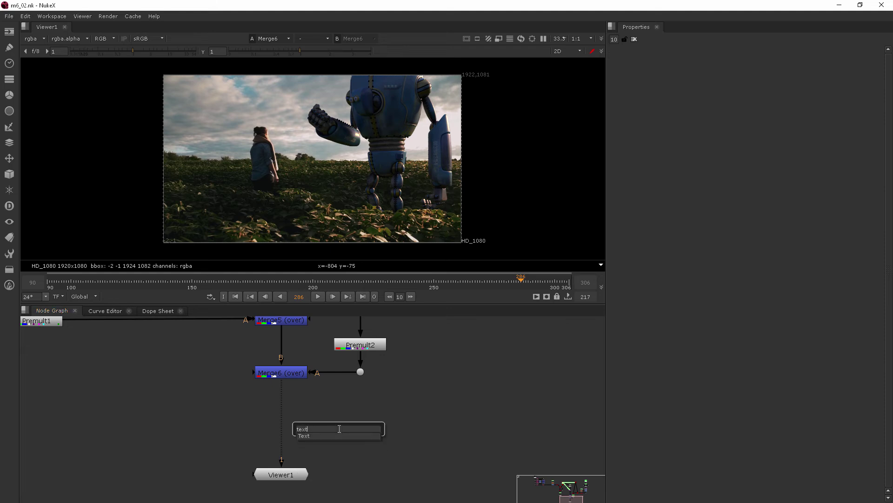
key("Return")
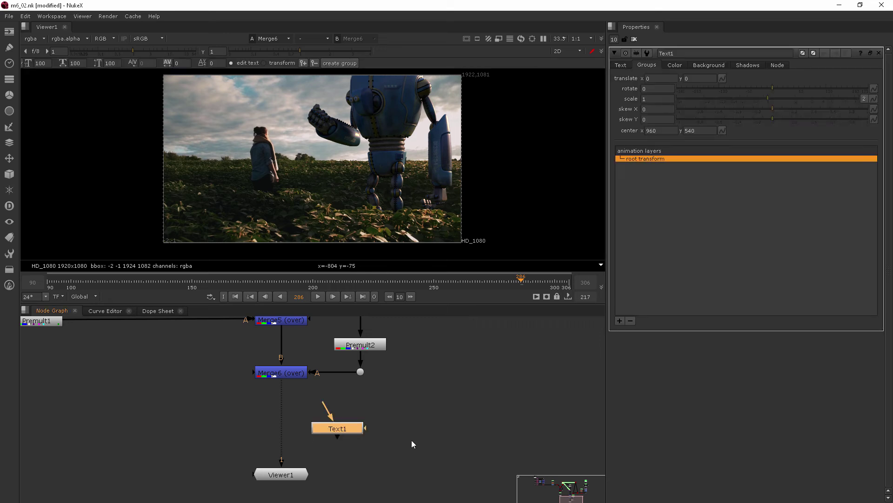
scroll(512, 195, "up", 1)
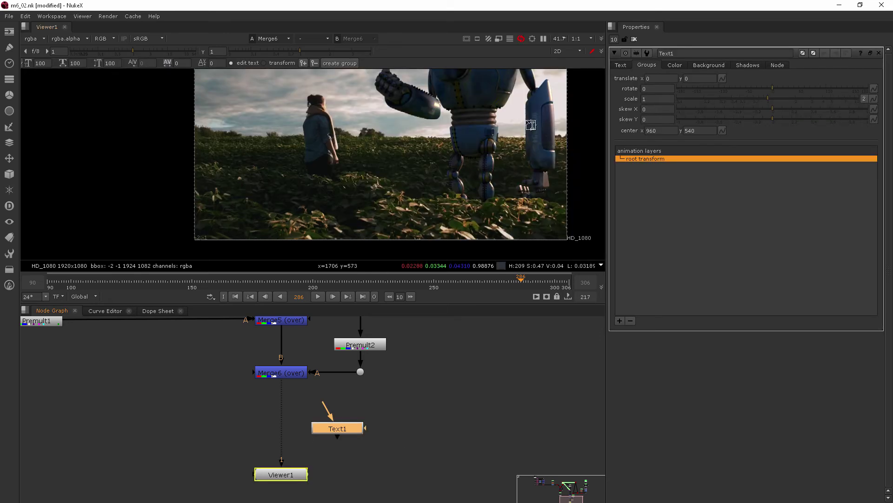
left_click(621, 65)
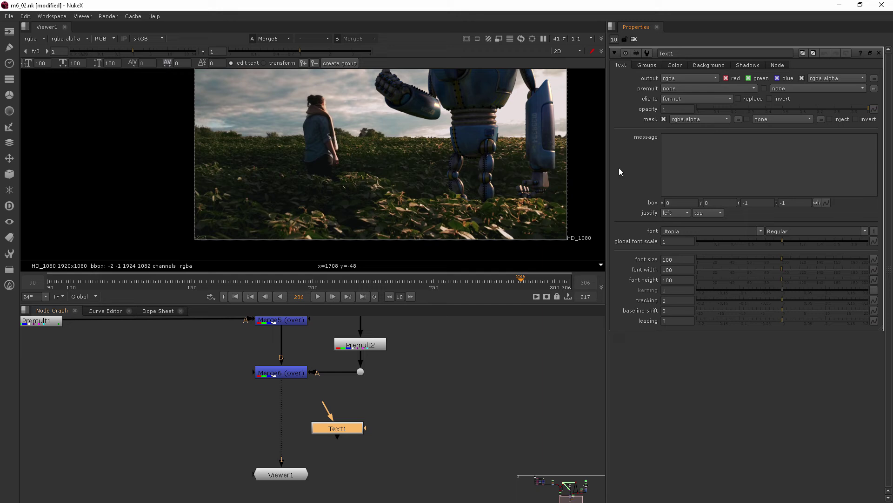
left_click_drag(352, 429, 295, 422)
middle_click_drag(389, 165, 351, 181)
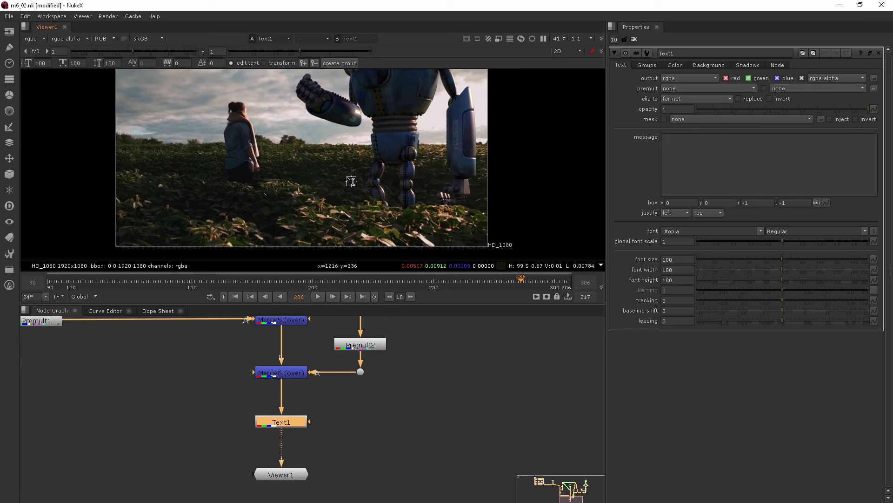
Step: Start the text at the lower left of the frame and type 'They Have Arrived'
left_click(195, 207)
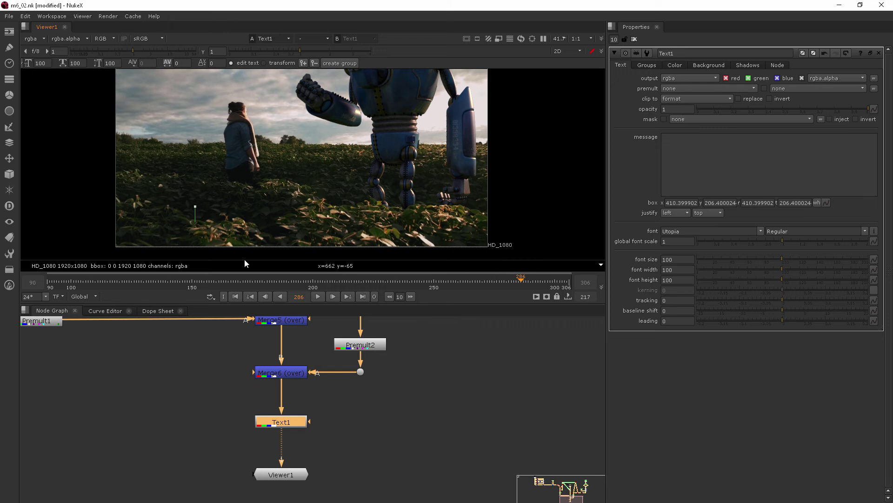
type("They")
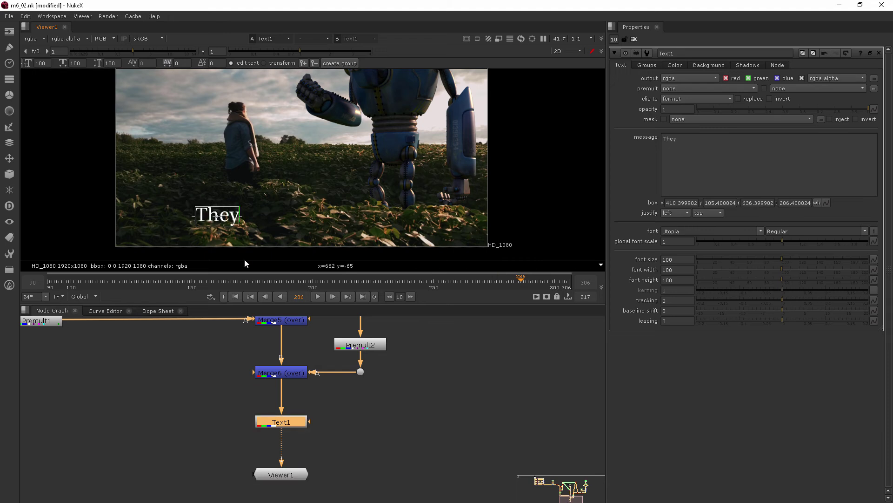
type(" Have")
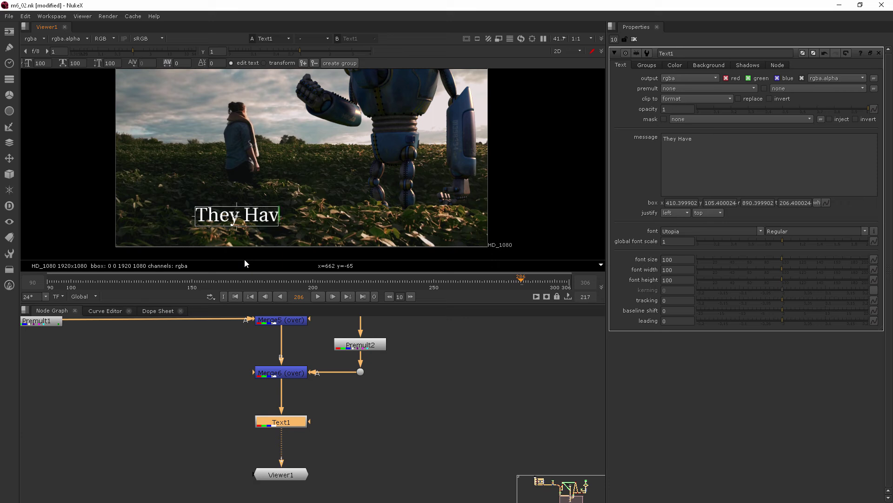
type(" Arrived")
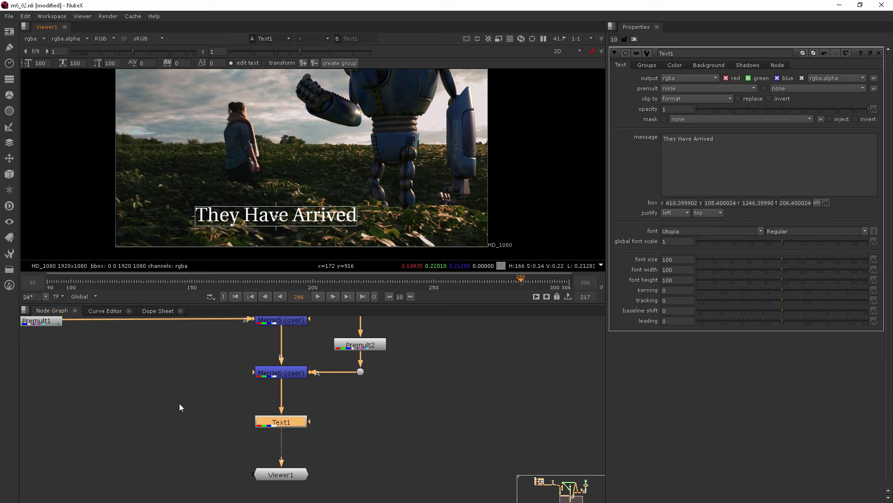
Step: Move Text1 aside and create a second Text node via the 'te' search
left_click_drag(281, 421, 235, 416)
left_click(356, 428)
key("Tab")
type("te")
left_click(324, 437)
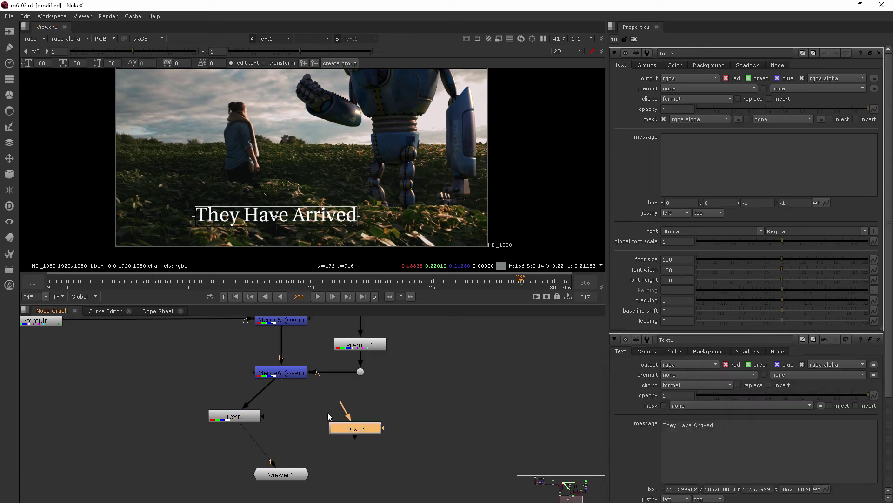
Step: Connect Text2 to Merge6, view its output, and close Text1's properties
left_click_drag(350, 421, 289, 375)
left_click_drag(335, 433, 311, 423)
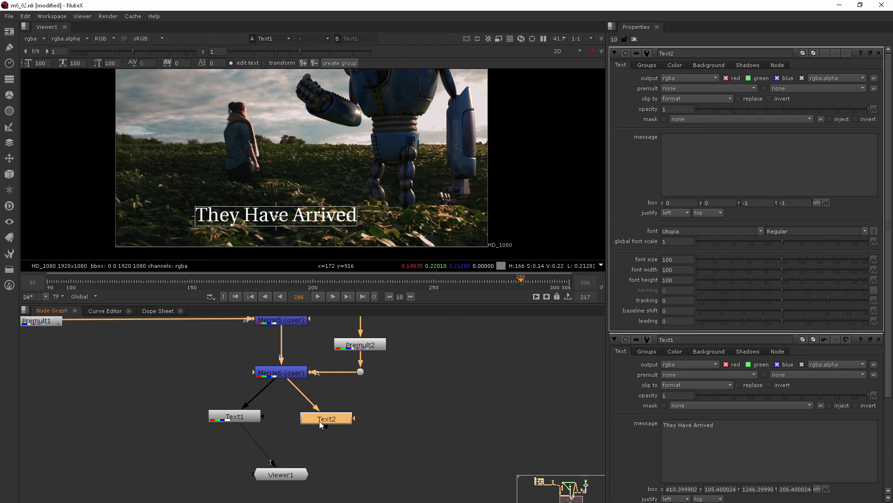
key("1")
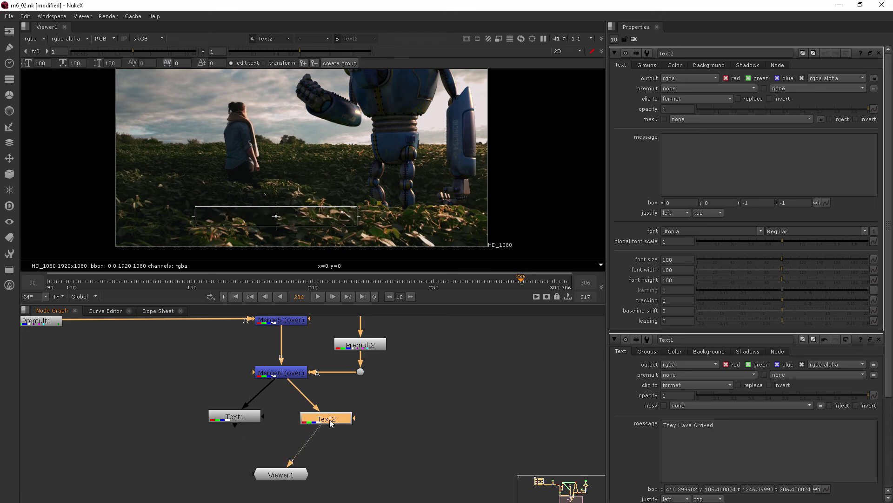
left_click(879, 339)
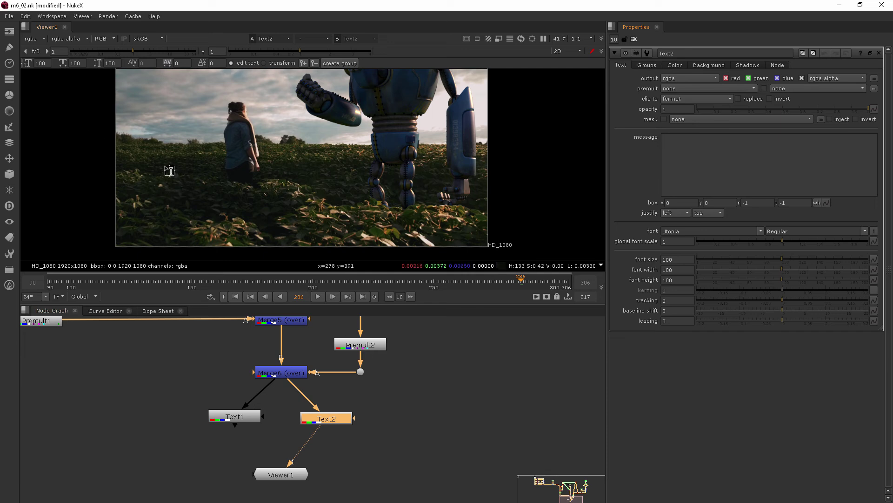
Step: Draw a text box, type 'They Have Arrived', and paste extra copies of the phrase
left_click_drag(170, 162, 392, 229)
type("T")
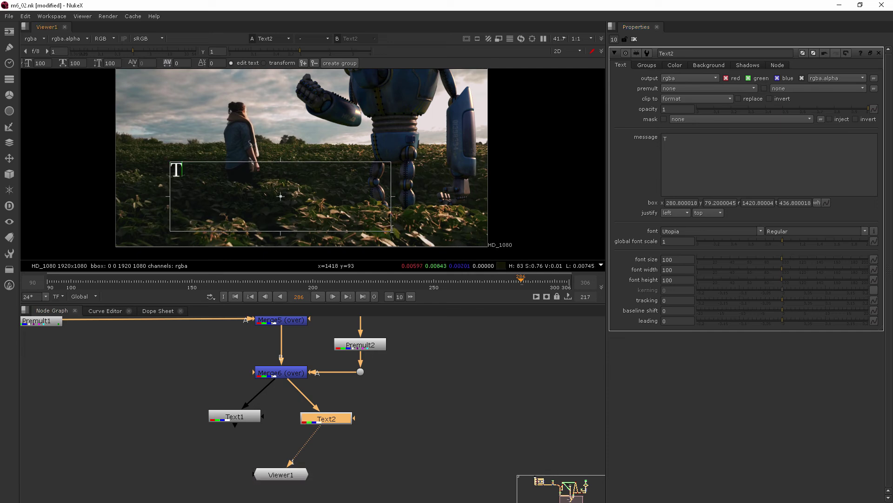
type("hey Have")
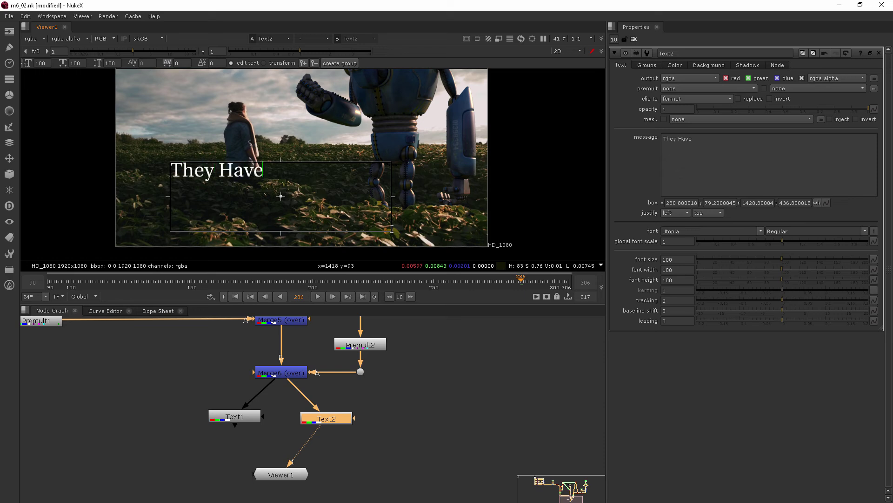
type(" Arrivexdc")
key("BackSpace")
key("BackSpace")
key("BackSpace")
type("d")
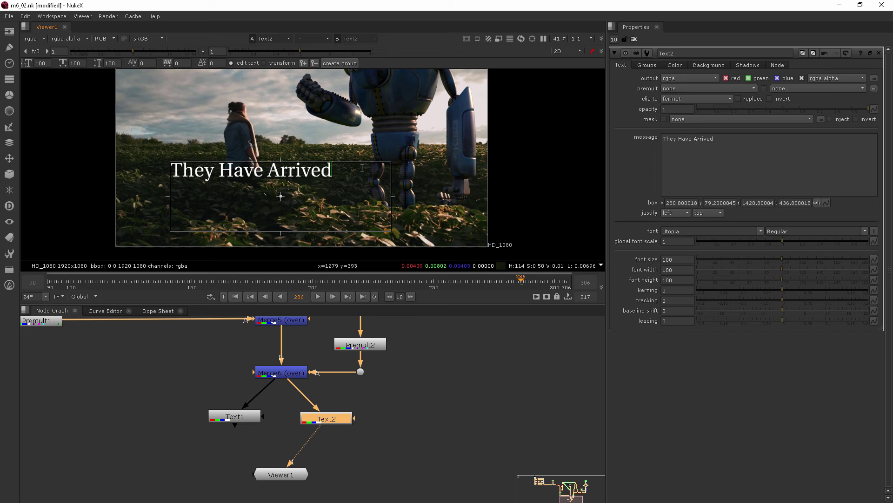
key("ctrl+shift+Left")
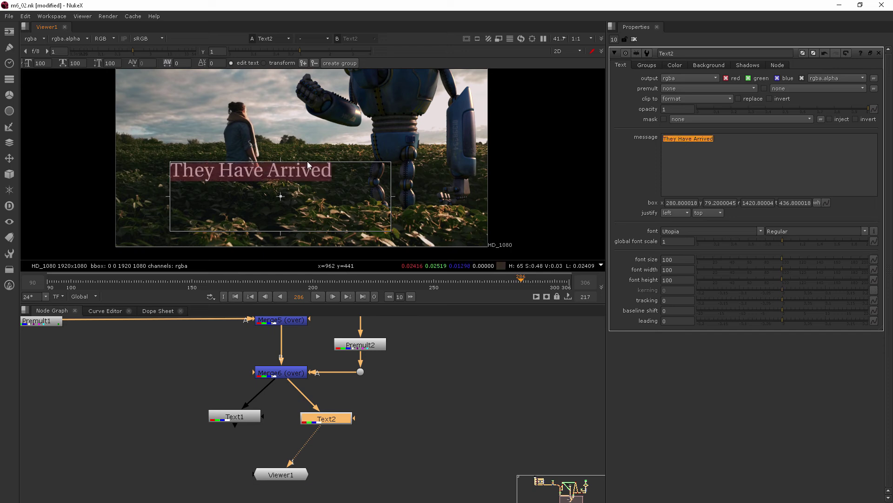
left_click(343, 168)
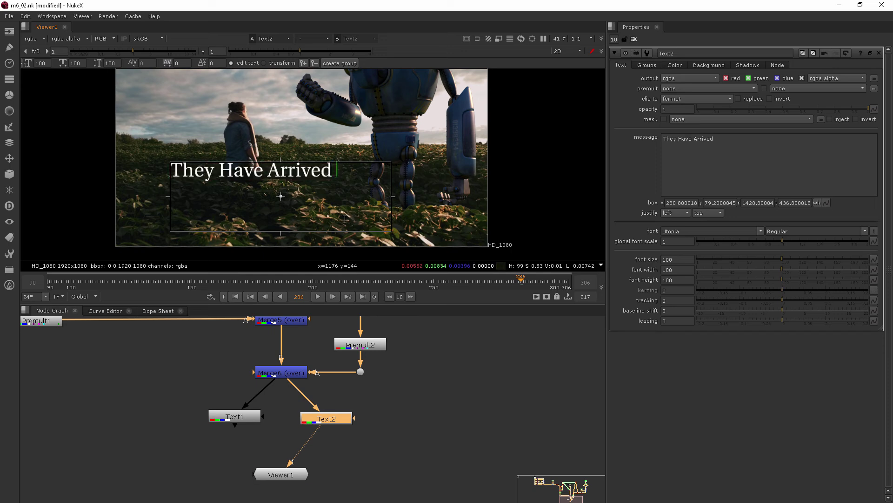
type("They Have Arrive")
type("They Have Arrive")
type("They Have Arrive")
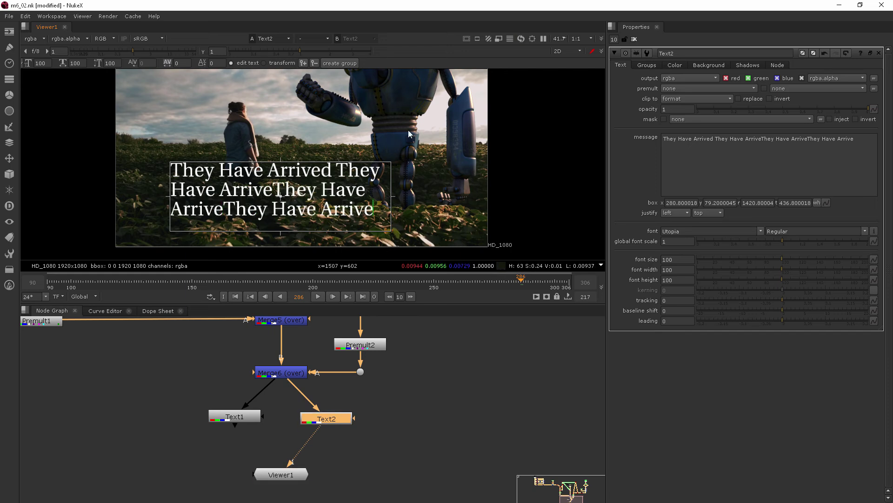
Step: Move the text box to the top and stretch it across the full frame width
left_click_drag(394, 200, 310, 198)
left_click_drag(239, 199, 270, 115)
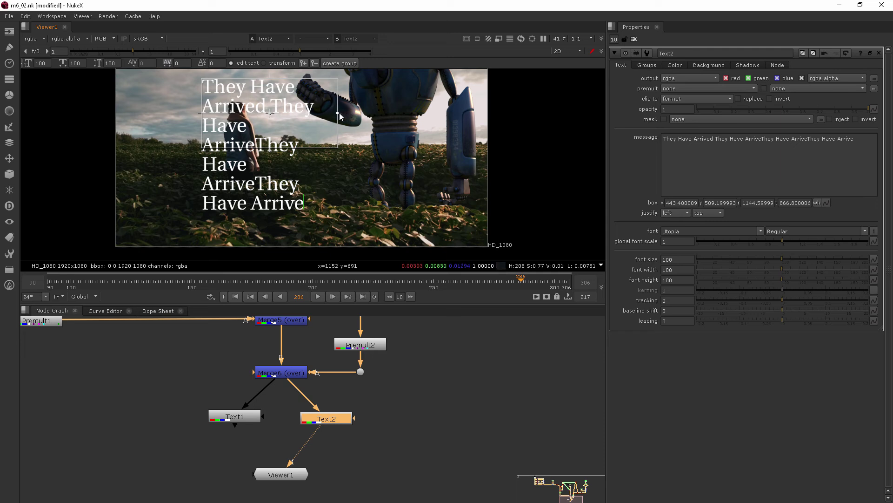
left_click_drag(338, 113, 487, 120)
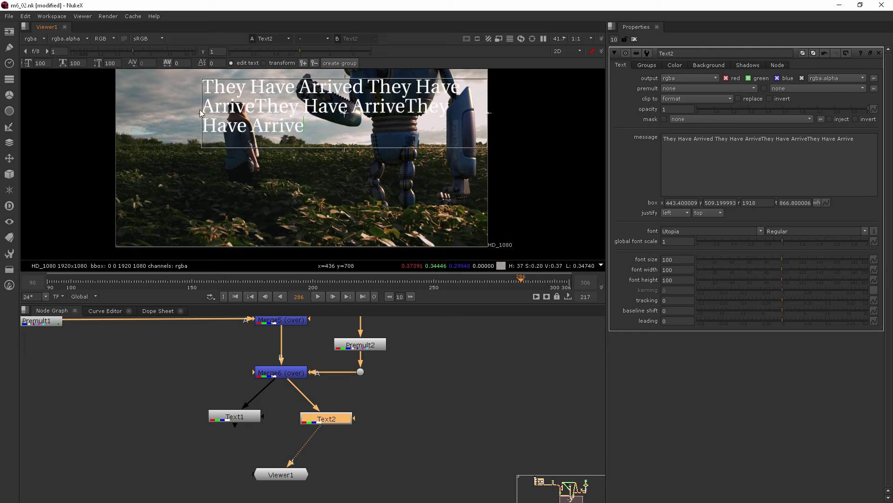
left_click_drag(200, 113, 115, 112)
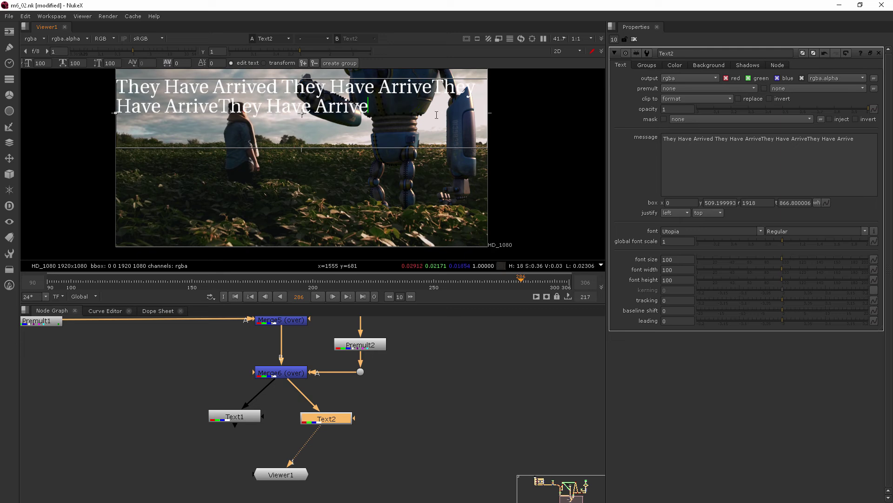
Step: Delete the repeated copies, leaving one 'They Have Arrived', and restore opacity to 1
left_click_drag(358, 107, 288, 87)
left_click_drag(179, 87, 236, 121)
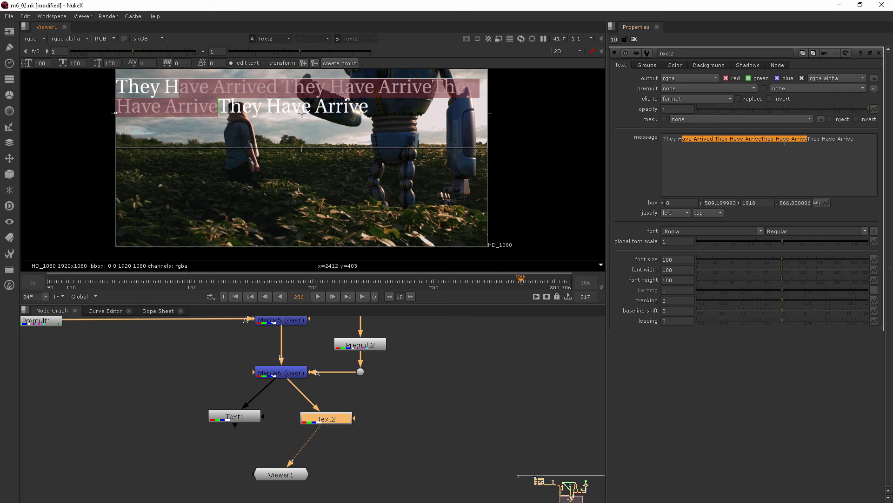
left_click(831, 152)
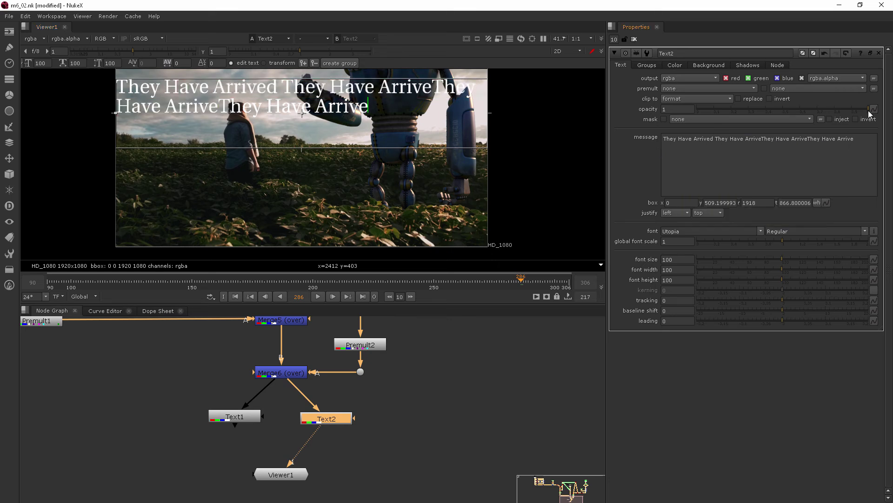
left_click_drag(874, 109, 693, 118)
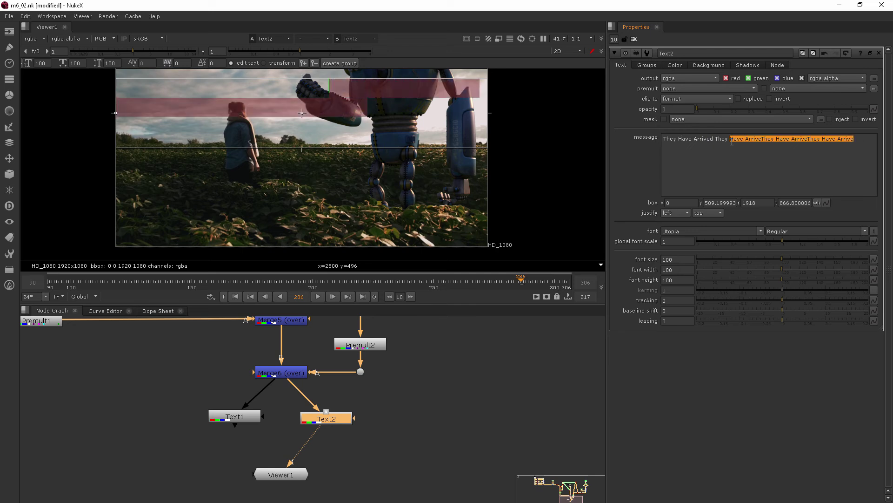
left_click(715, 140, "shift")
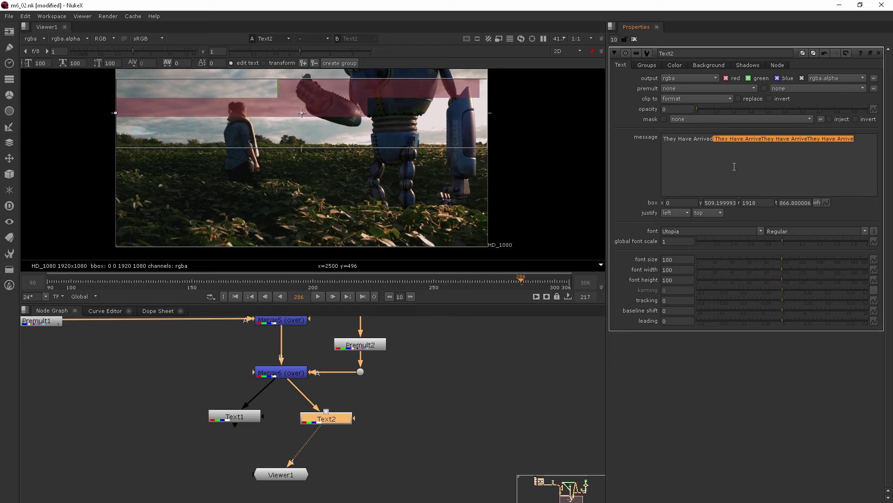
key("BackSpace")
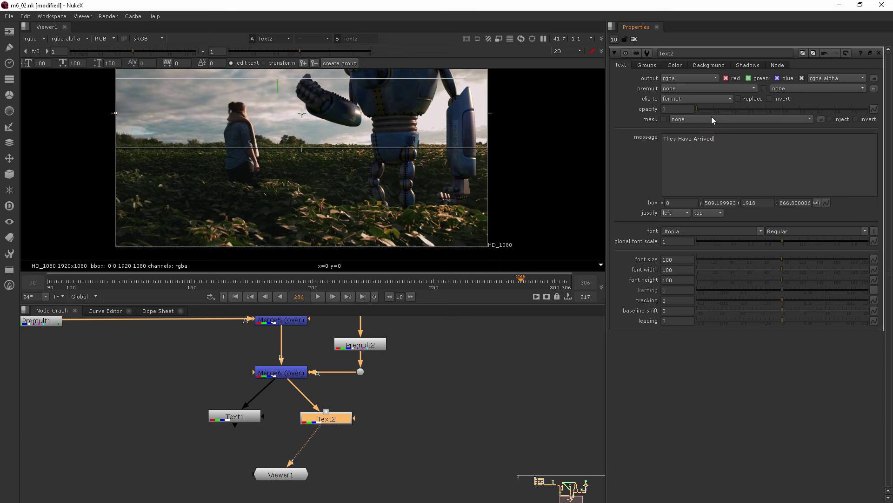
left_click_drag(701, 110, 883, 120)
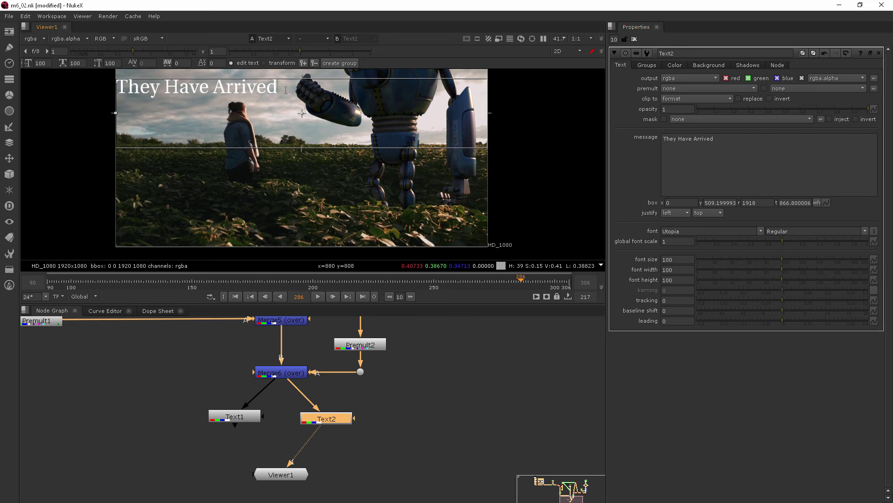
Step: Replace the message with uppercase 'THEY HAVE ARRIVED'
left_click_drag(284, 88, 116, 82)
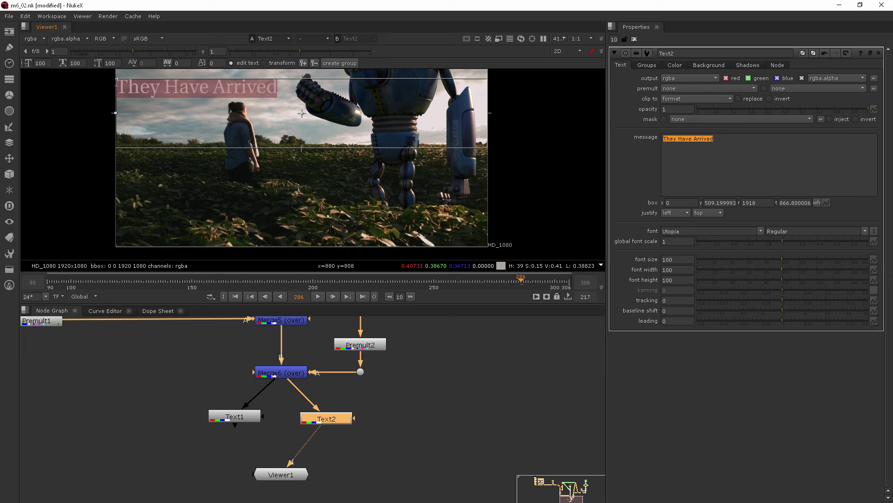
type("THEY")
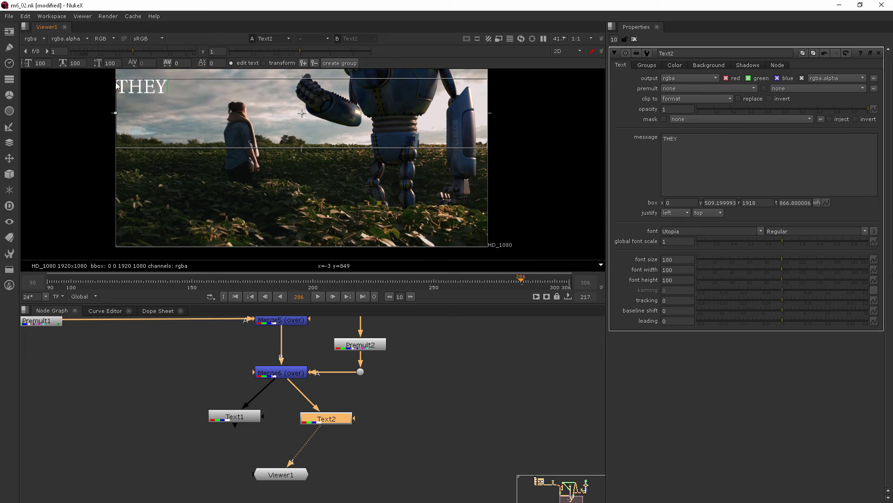
type(" HAVE ARRIVED")
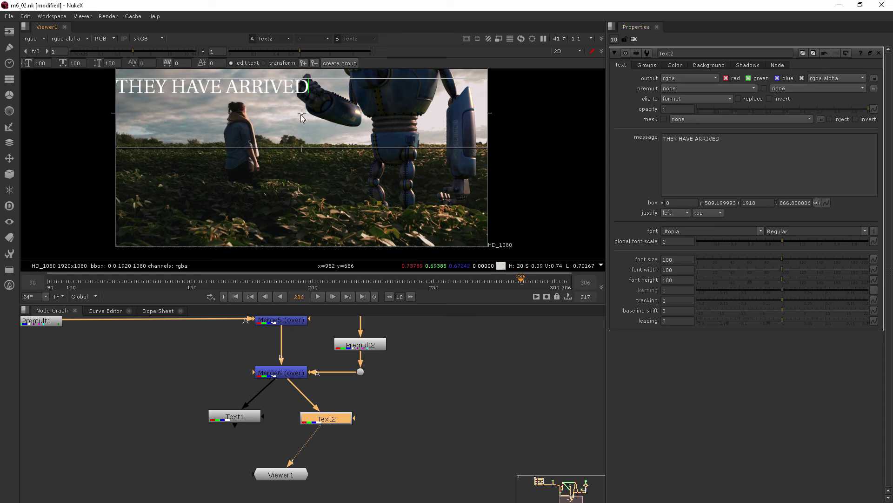
Step: Lower the title box to y 139.6–t 248.4 and tighten its bottom edge
left_click_drag(303, 122, 301, 200)
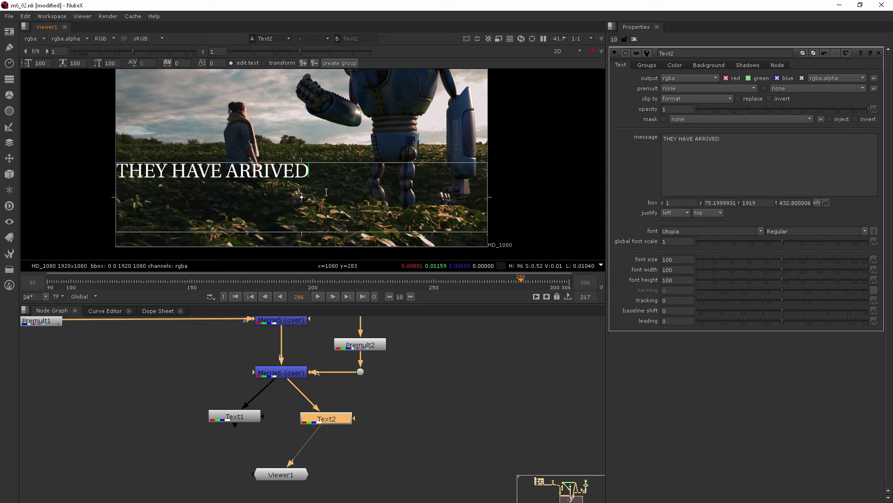
left_click_drag(302, 231, 302, 211)
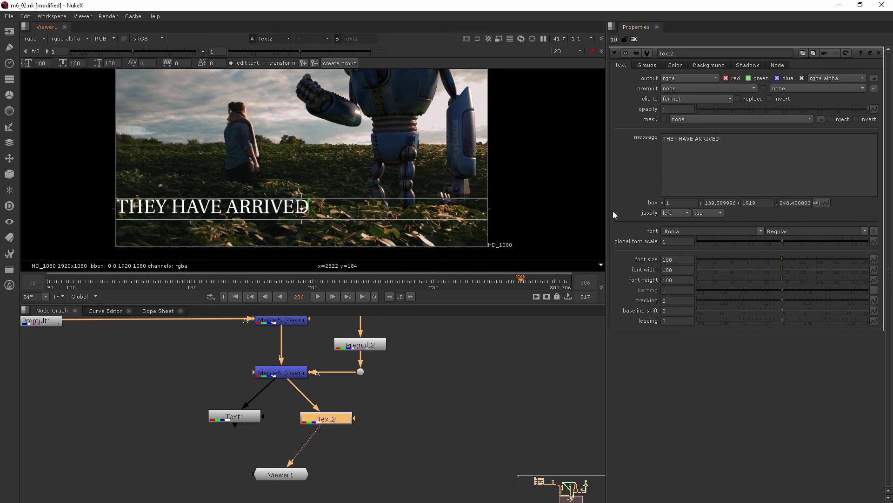
Step: Centre-justify the title and change its font to Gotham Black
left_click(675, 214)
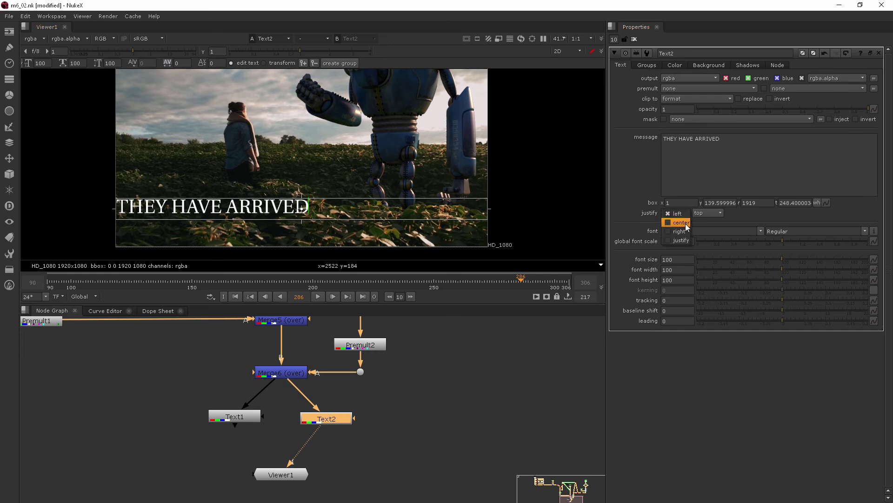
left_click(685, 223)
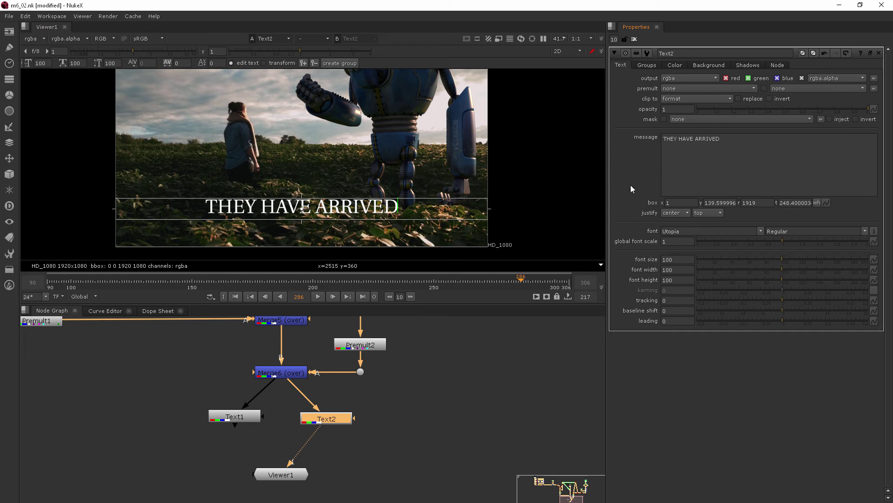
left_click(760, 231)
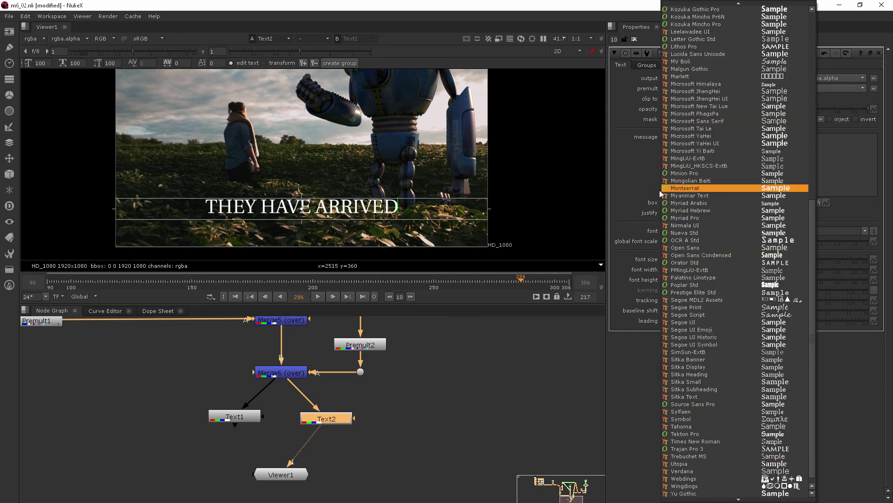
scroll(703, 180, "up", 3)
scroll(702, 180, "up", 2)
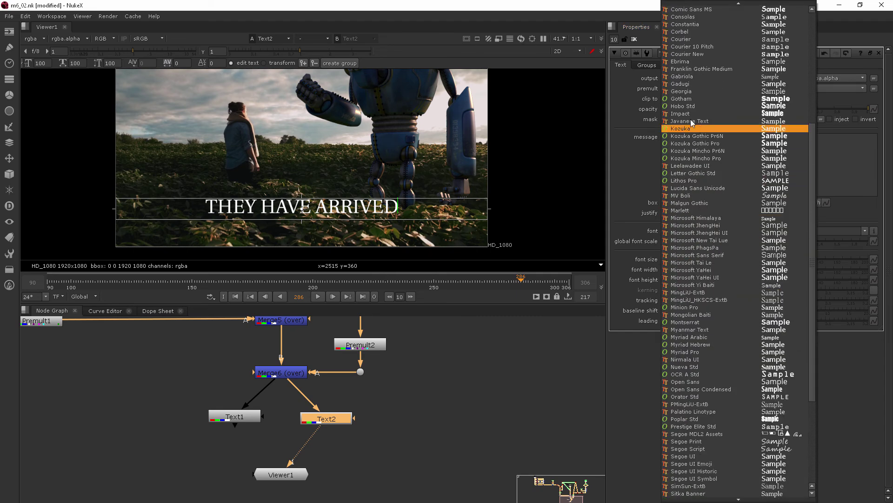
left_click(684, 104)
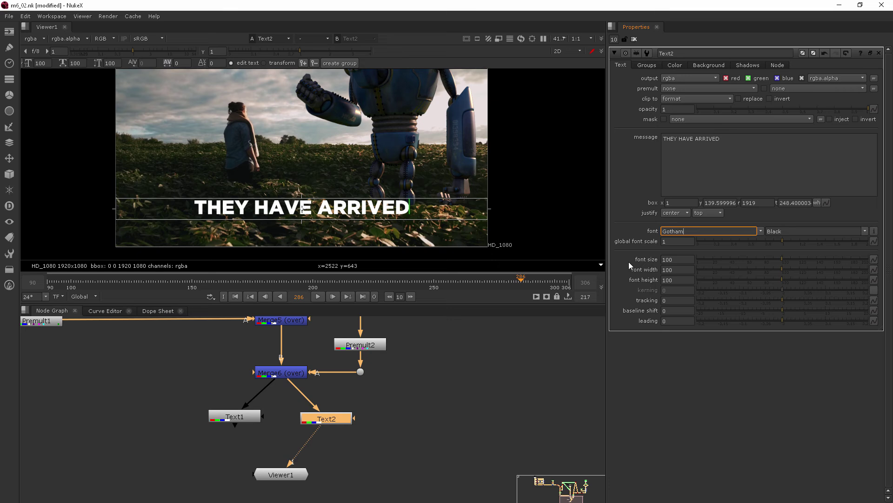
Step: Try larger font sizes, shrink ARRIVED then undo, and resize the whole title
left_click_drag(791, 259, 816, 260)
double_click(697, 142)
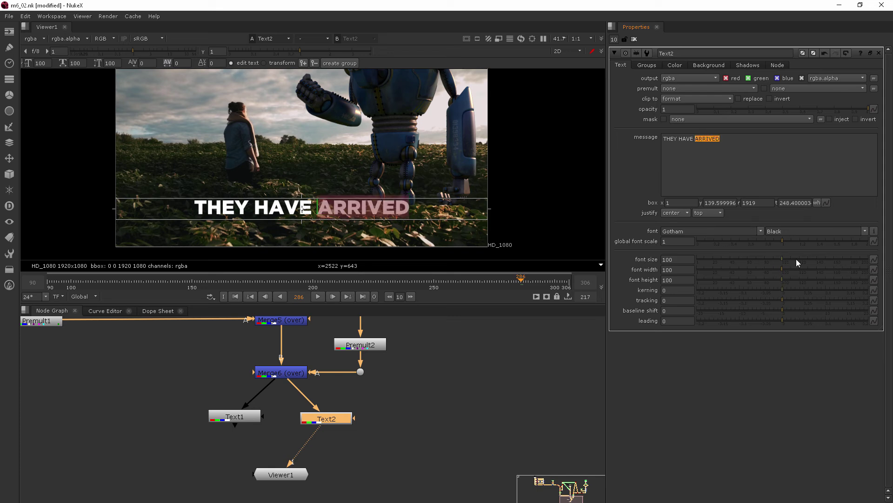
left_click_drag(795, 258, 759, 263)
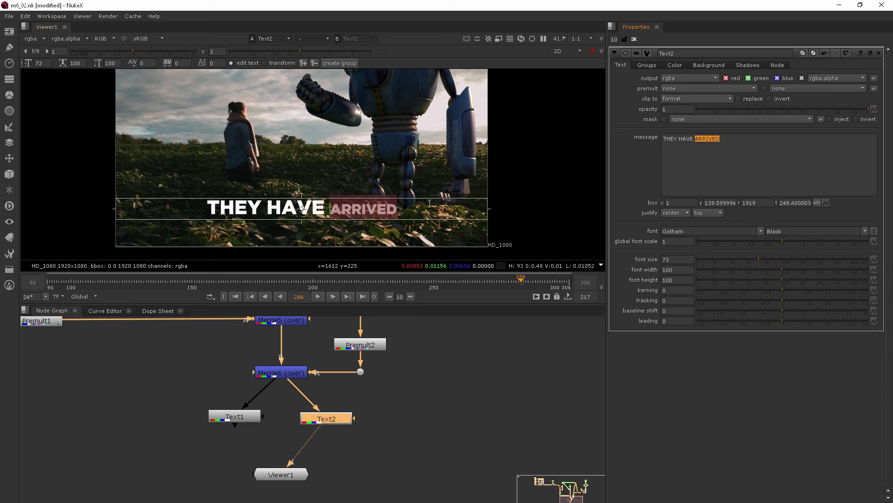
key("ctrl+z")
left_click(738, 136)
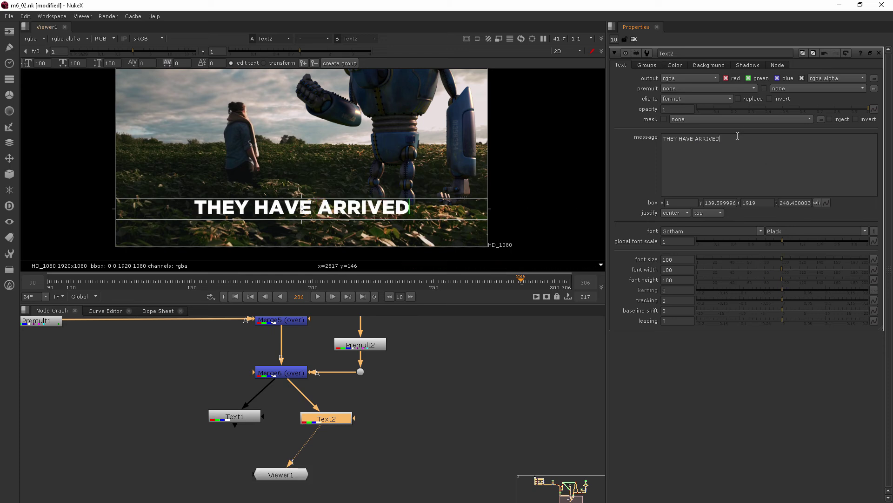
key("ctrl+a")
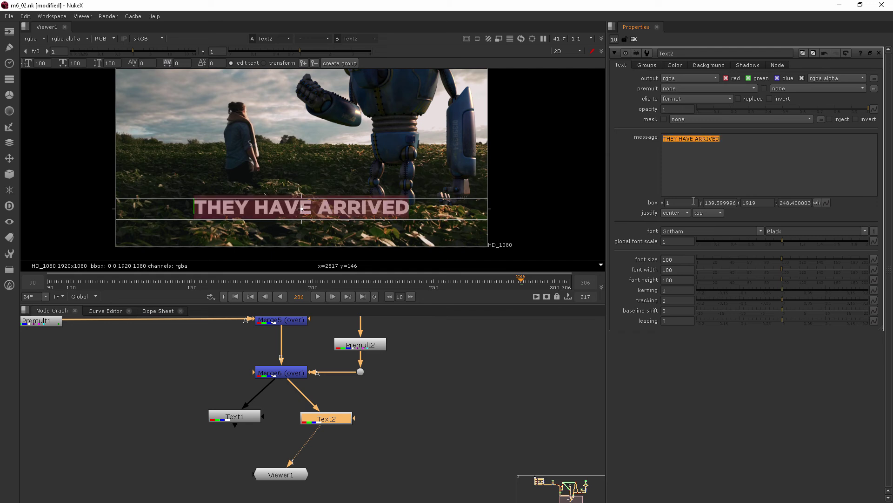
left_click_drag(786, 259, 757, 251)
Step: Return the font size to 100 and key tracking at -0.2 on frame 90
left_click_drag(787, 289, 787, 288)
left_click_drag(781, 299, 649, 292)
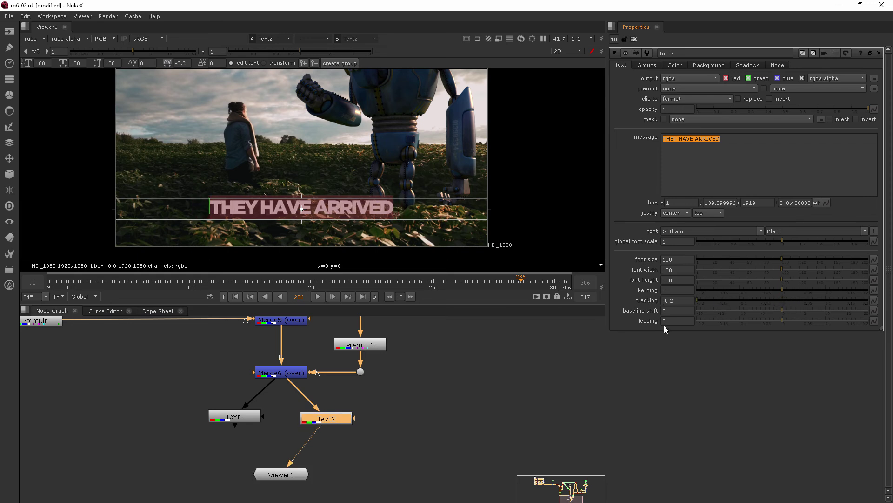
left_click(45, 284)
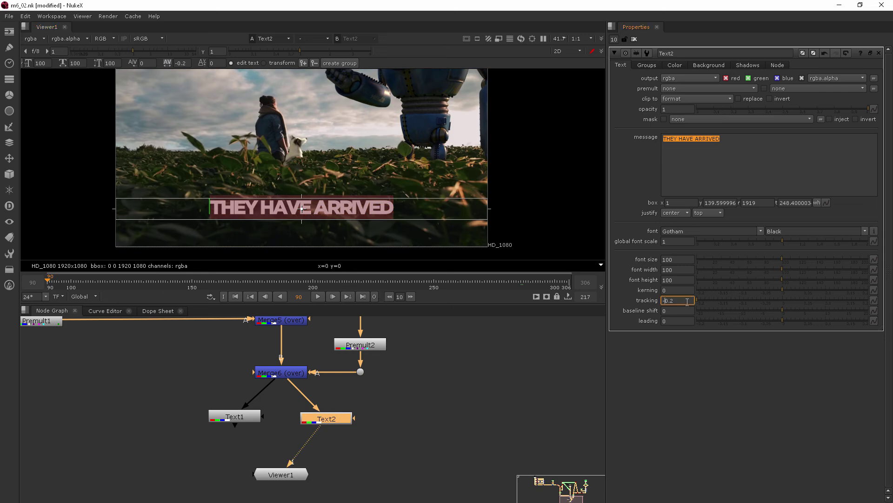
right_click(687, 301)
left_click(716, 303)
Step: Set tracking to 0.2 at frame 306, then play back to preview the animation
left_click_drag(557, 281, 571, 282)
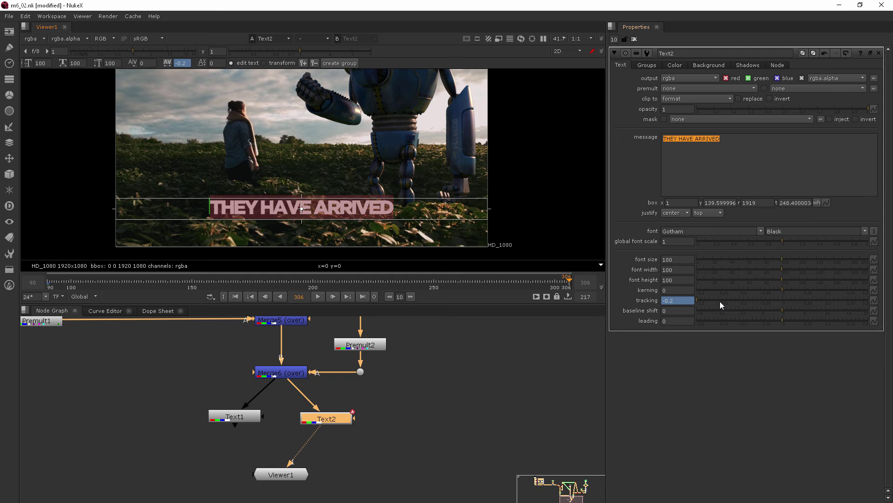
left_click_drag(720, 305, 868, 301)
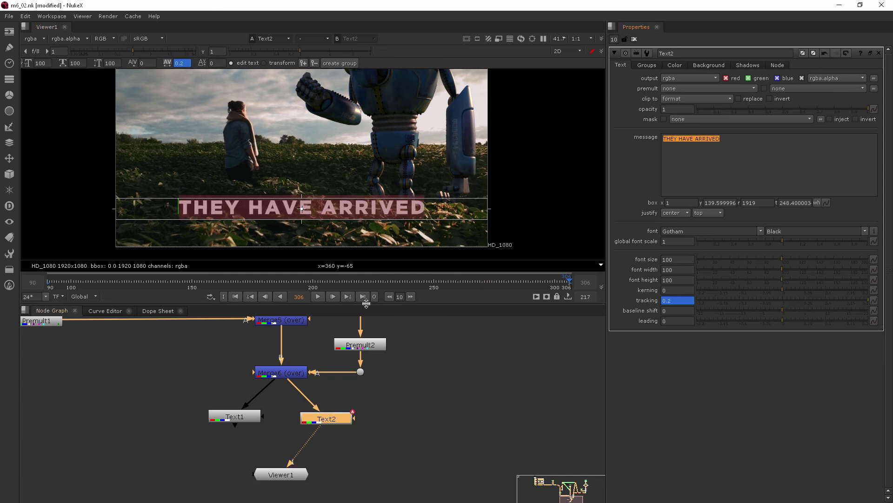
left_click(318, 297)
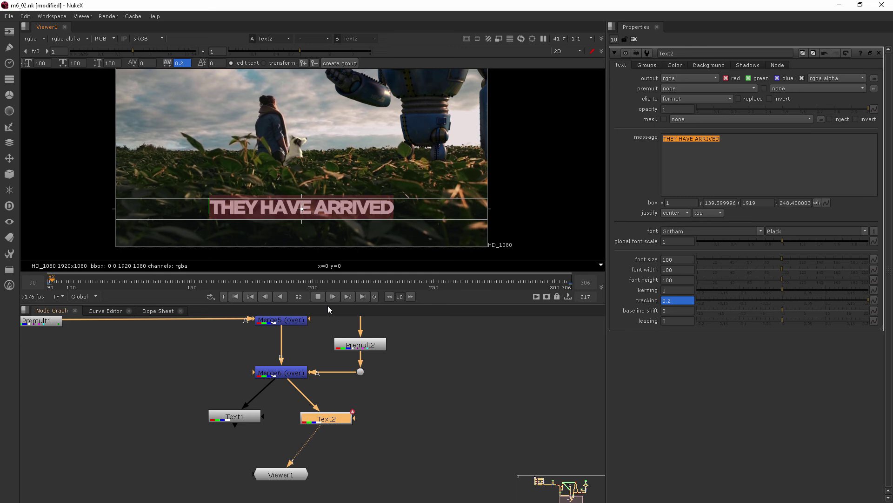
left_click_drag(142, 278, 406, 284)
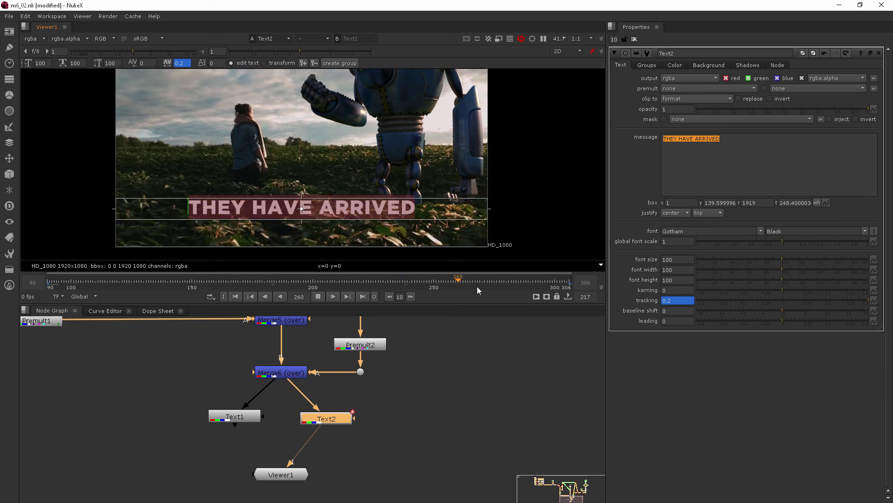
left_click_drag(505, 286, 514, 322)
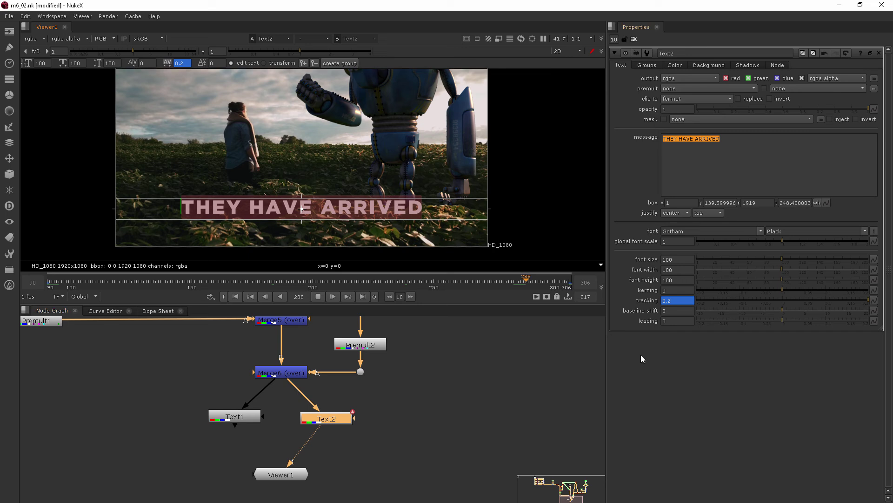
left_click(319, 296)
left_click(374, 236)
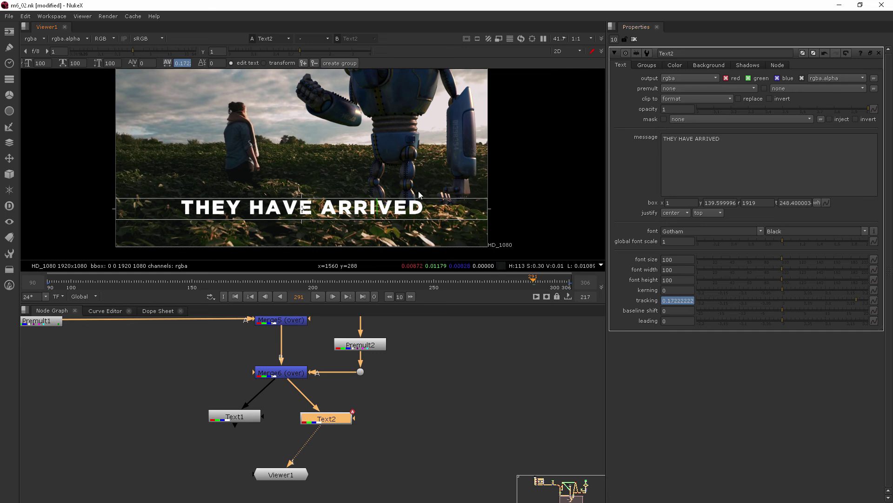
left_click_drag(425, 207, 135, 200)
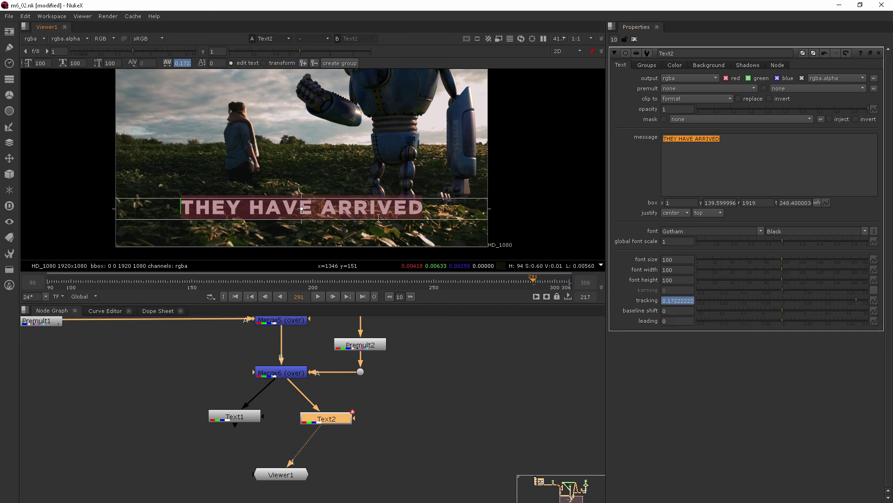
left_click(394, 205)
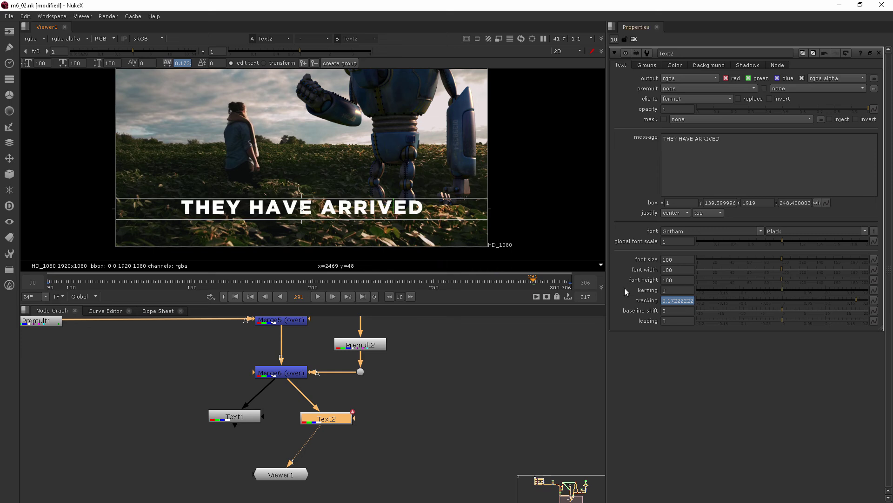
left_click_drag(783, 289, 868, 289)
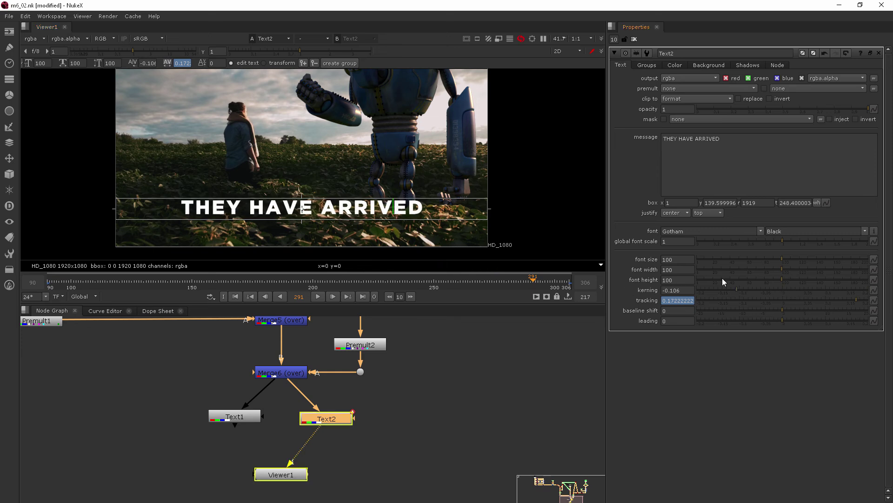
left_click(782, 289)
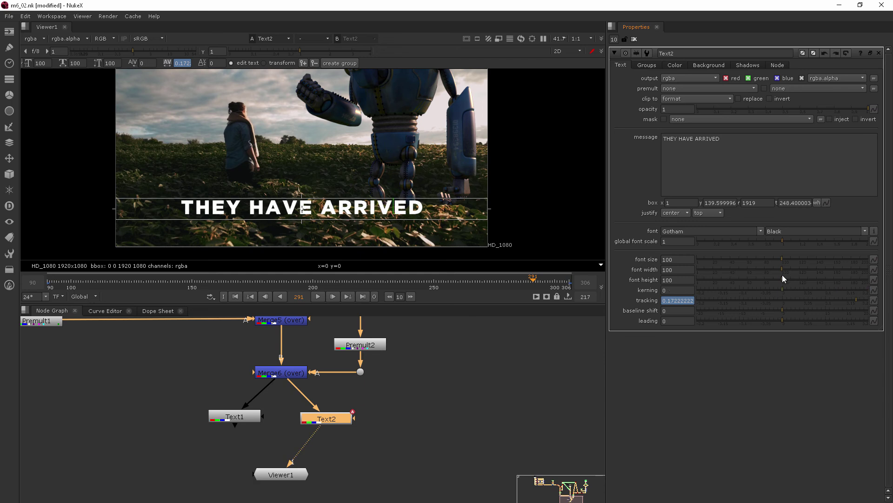
left_click_drag(424, 209, 181, 209)
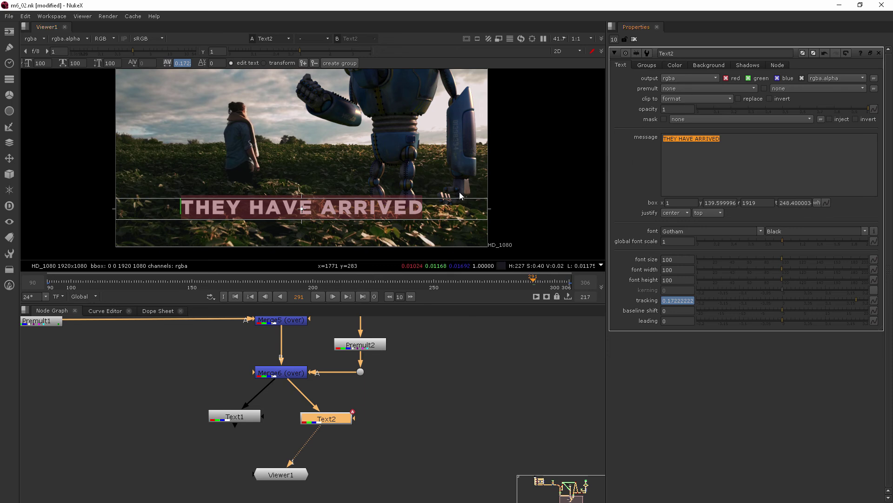
left_click(493, 232)
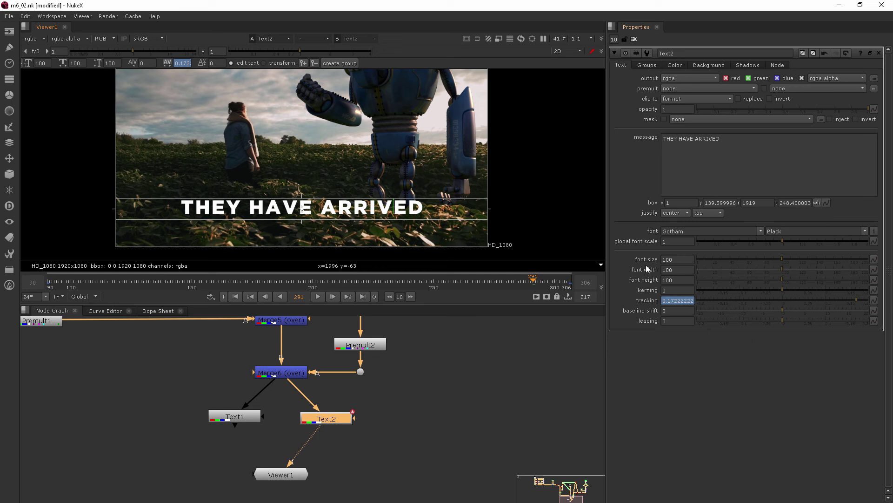
Step: Split Text2's color into RGBA fields, test lowering red, then set red back to 1
left_click(676, 65)
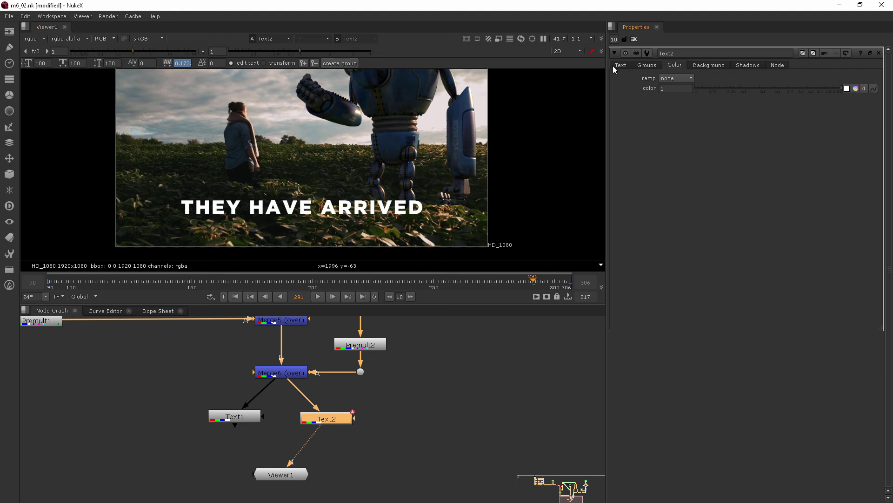
left_click(856, 89)
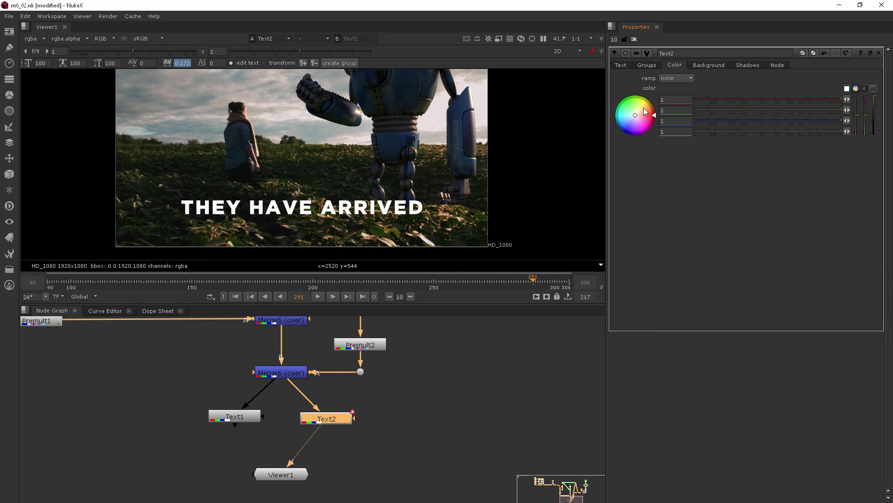
left_click_drag(840, 102, 684, 104)
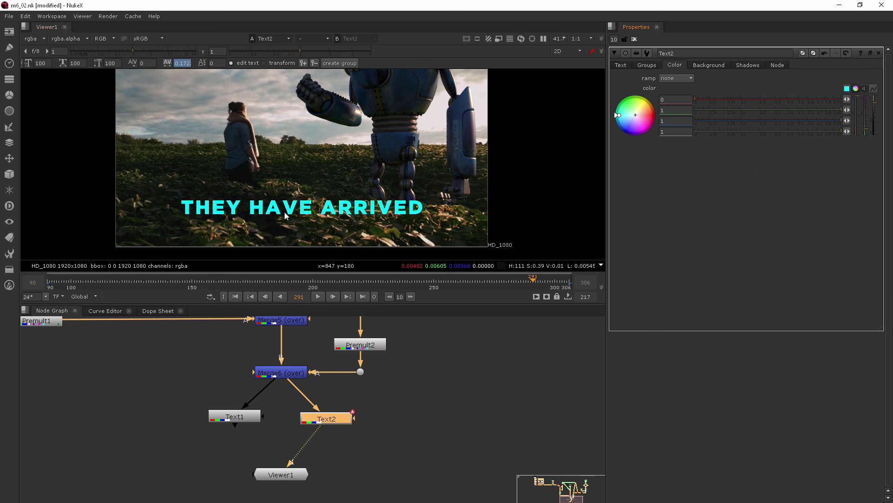
left_click_drag(741, 102, 859, 105)
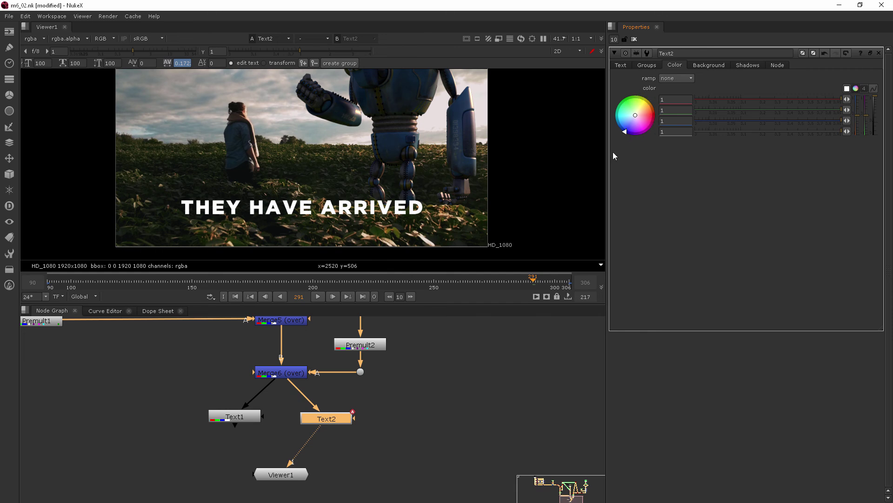
Step: Adjust the color wheel and value strip until the title is tan, RGB 0.843/0.617/0.458
left_click_drag(635, 119, 631, 121)
left_click_drag(592, 173, 580, 196)
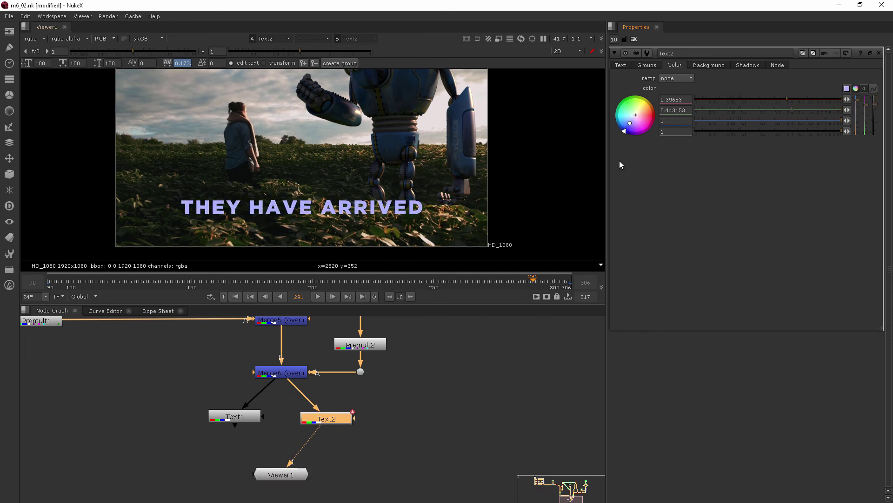
left_click_drag(638, 131, 588, 196)
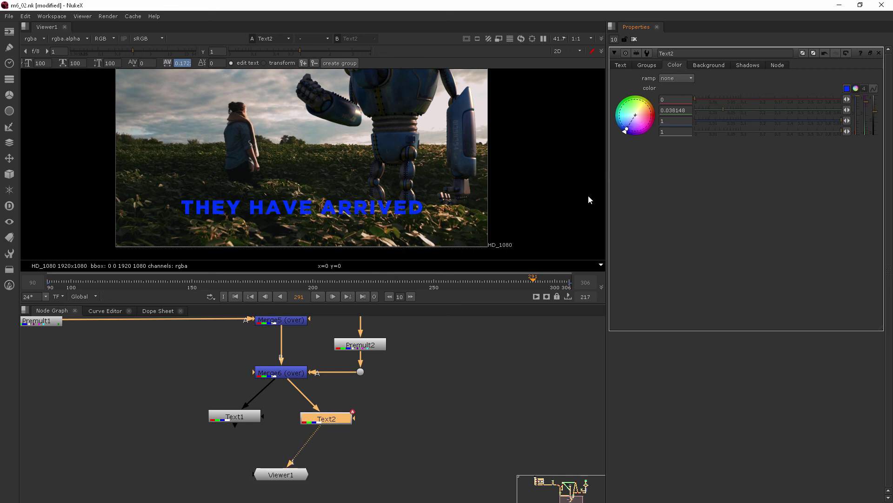
left_click_drag(627, 130, 634, 116)
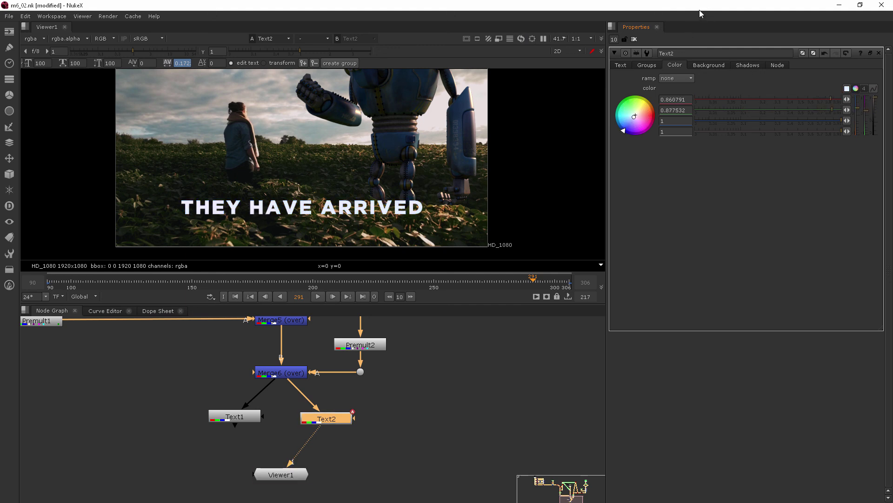
left_click_drag(633, 118, 627, 124)
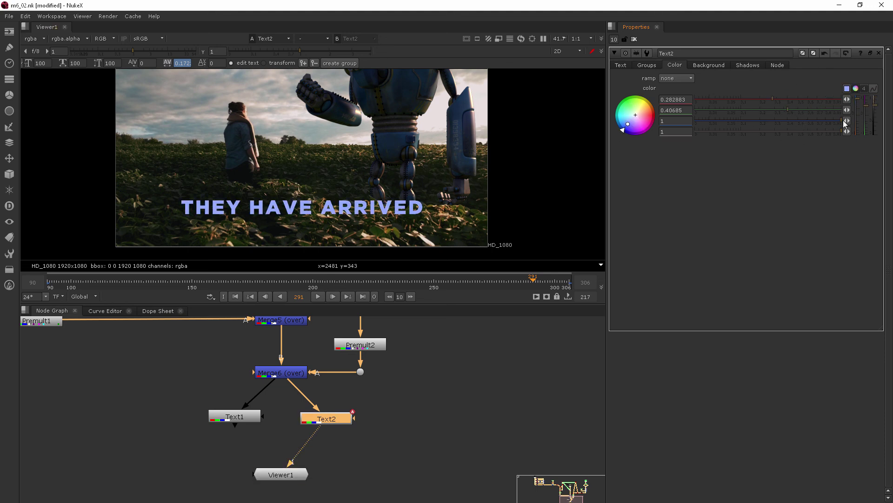
mouse_move(858, 97)
left_mouse_down()
mouse_move(860, 135)
mouse_move(861, 98)
mouse_move(863, 135)
mouse_move(866, 105)
left_mouse_up()
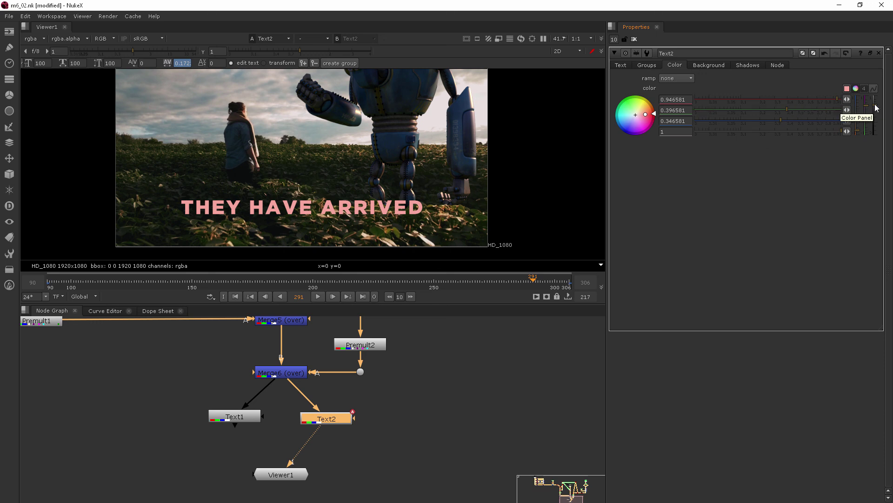
mouse_move(877, 108)
left_mouse_down()
mouse_move(878, 148)
mouse_move(879, 86)
mouse_move(877, 148)
mouse_move(878, 112)
left_mouse_up()
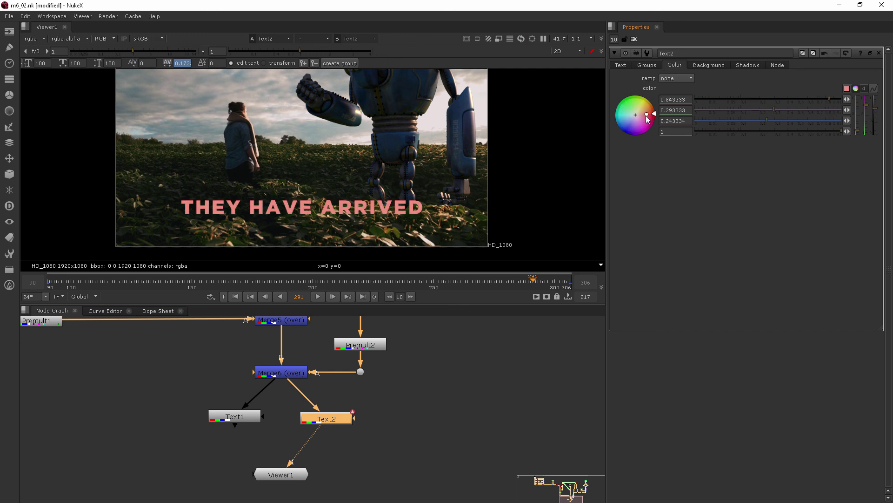
mouse_move(653, 112)
left_mouse_down()
mouse_move(655, 101)
mouse_move(651, 107)
left_mouse_up()
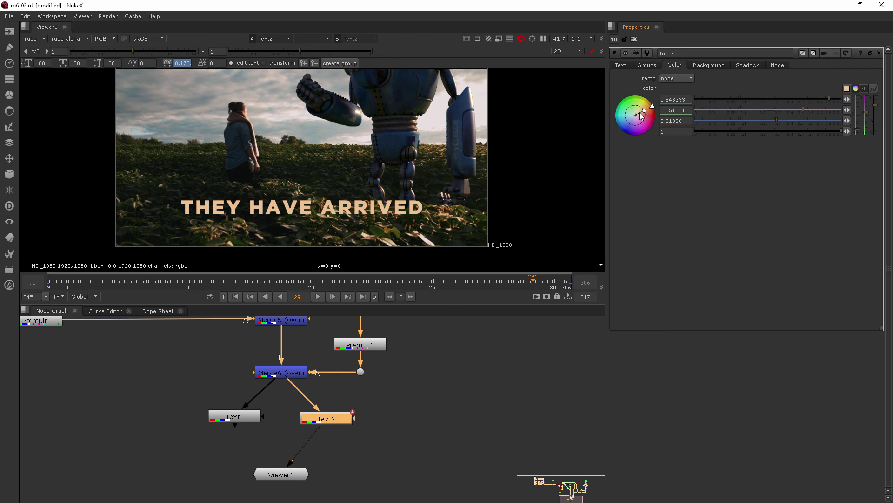
left_click_drag(645, 108, 643, 112)
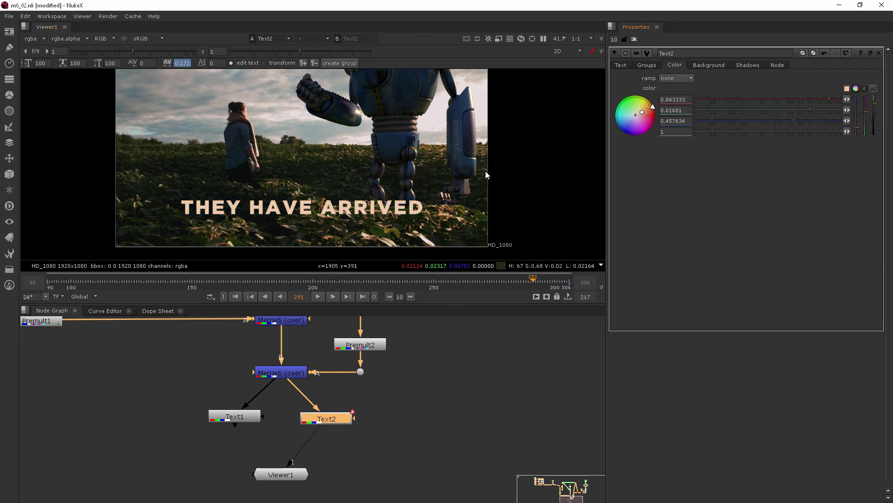
left_click(622, 65)
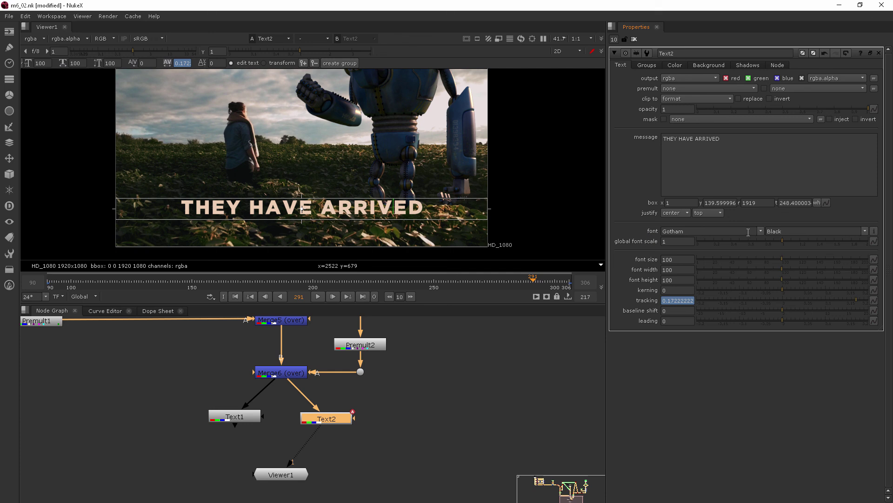
Step: Try Gotham Light Italic, then settle on Gotham Medium for the title
left_click(869, 232)
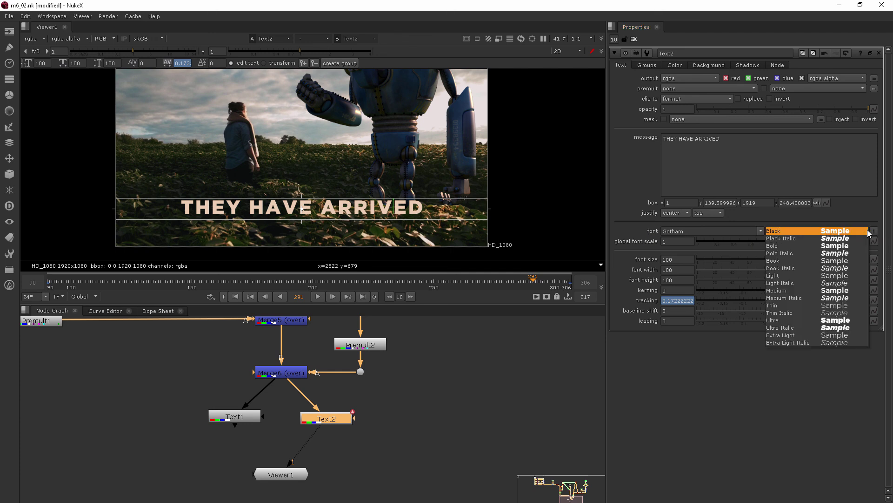
left_click(786, 284)
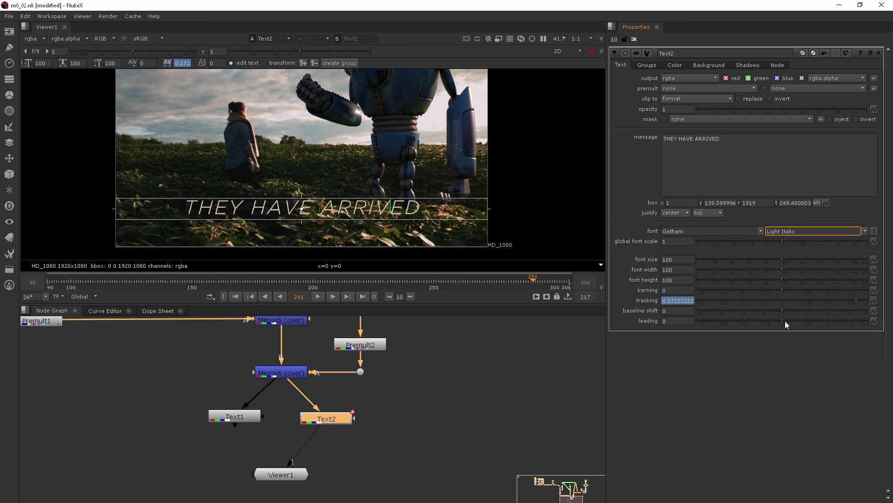
left_click(867, 230)
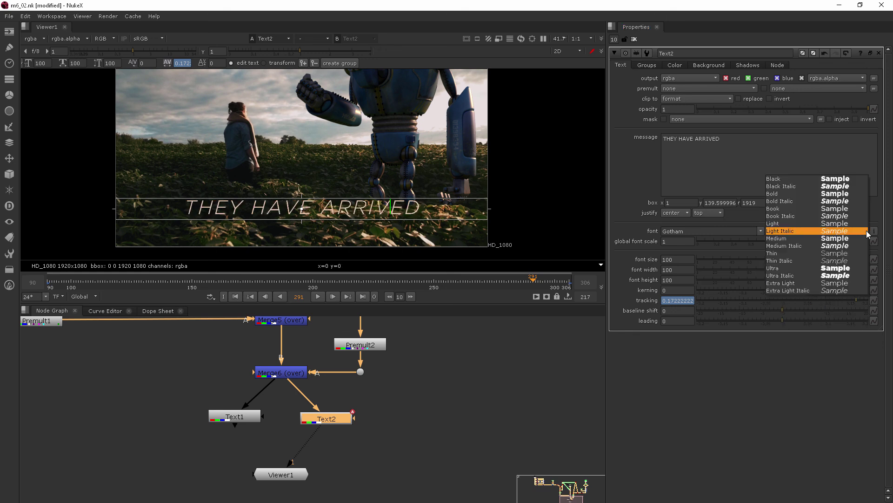
left_click(780, 236)
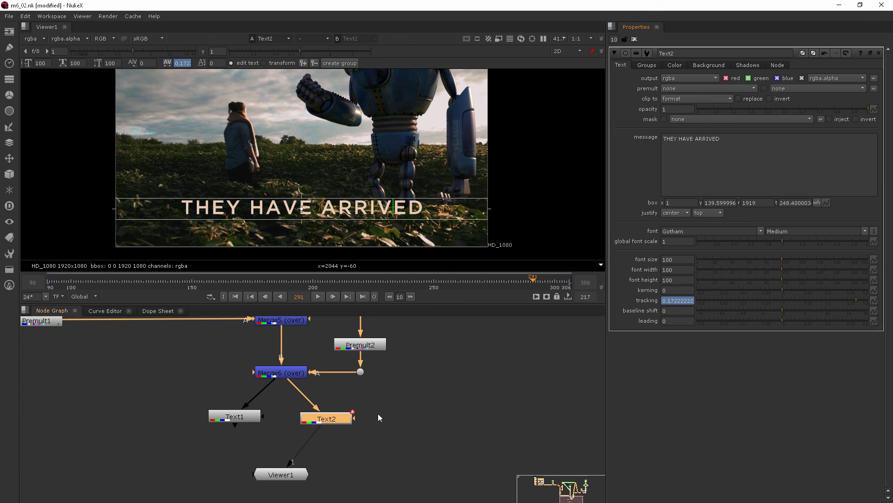
Step: Move the Text2 node beside Text1 and show its Groups transform settings
left_click_drag(328, 421, 283, 408)
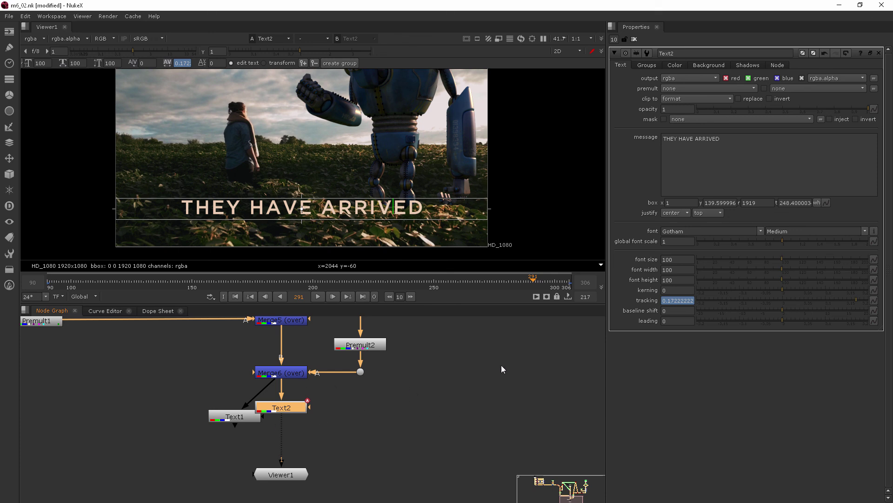
left_click(645, 66)
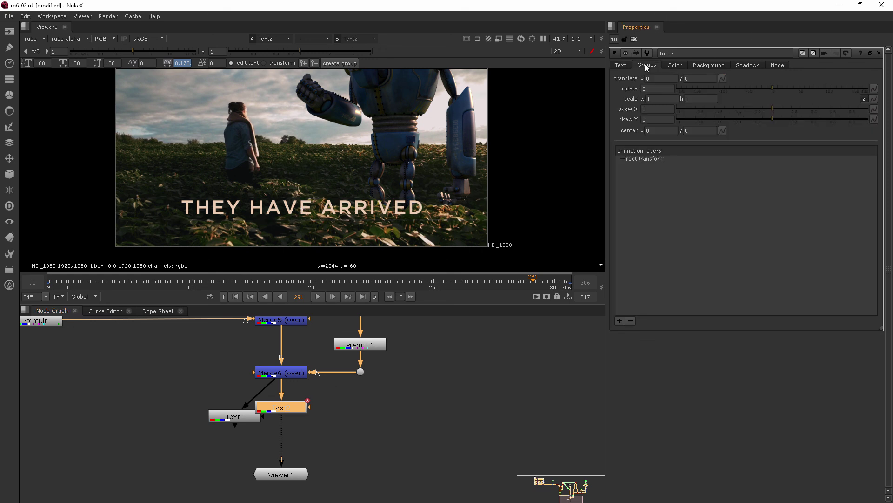